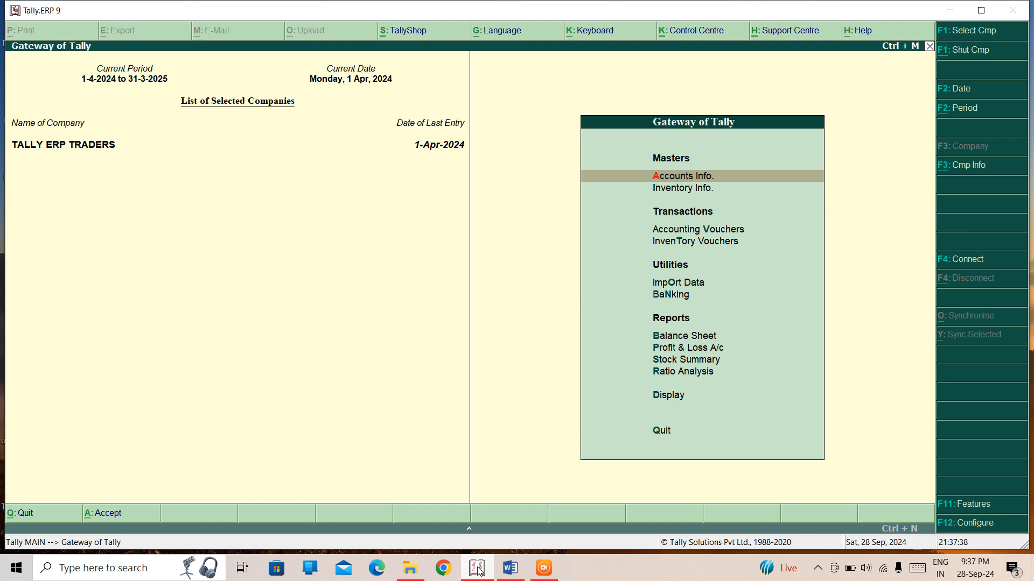
Open the Day Book from the display reports.
key("Down")
key("Down")
key("Down")
key("Down")
key("Down")
key("Down")
key("Down")
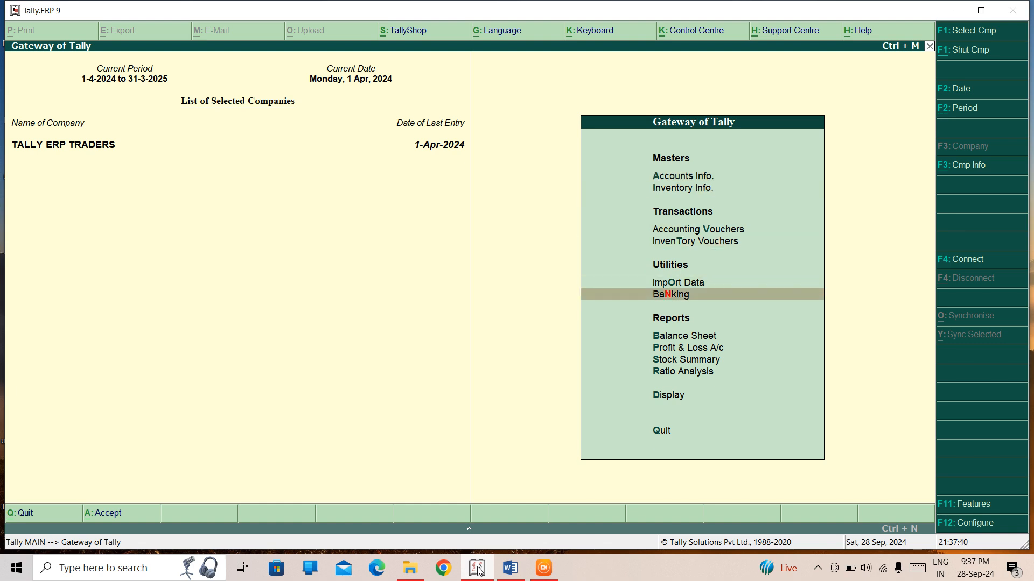
key("Up")
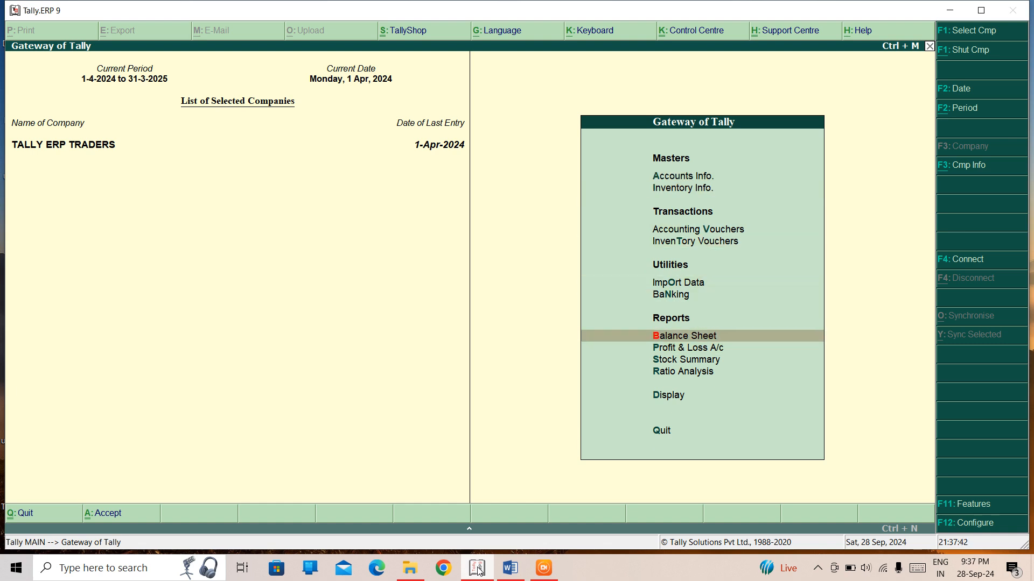
key("Down")
key("Down")
key("Down")
key("Down")
key("Return")
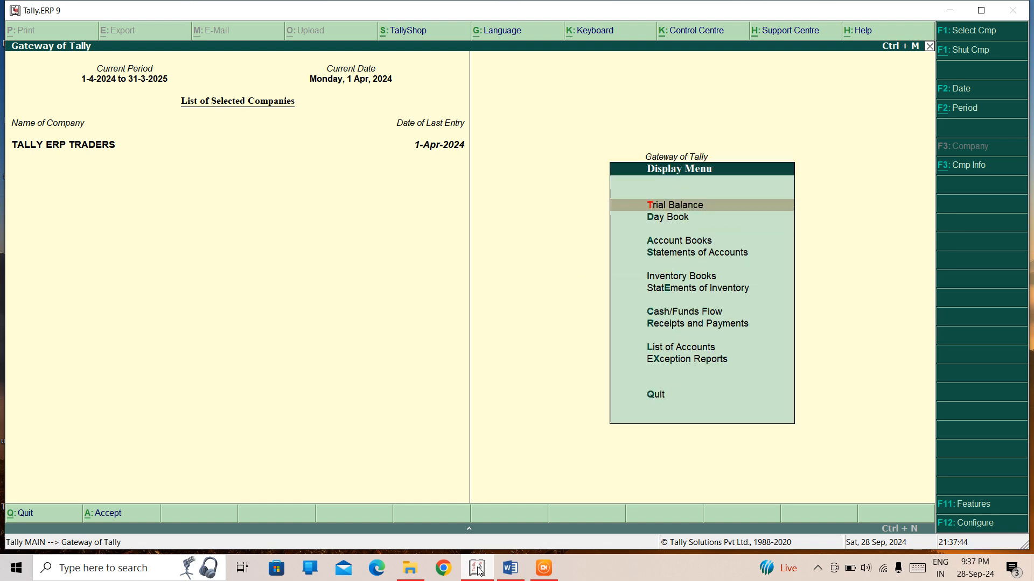
key("Down")
key("Return")
Look through the receipt, journal and credit note entries in the Day Book for 1-Apr-2024 and close it.
key("Down")
key("Down")
key("Down")
key("Down")
key("Down")
key("Down")
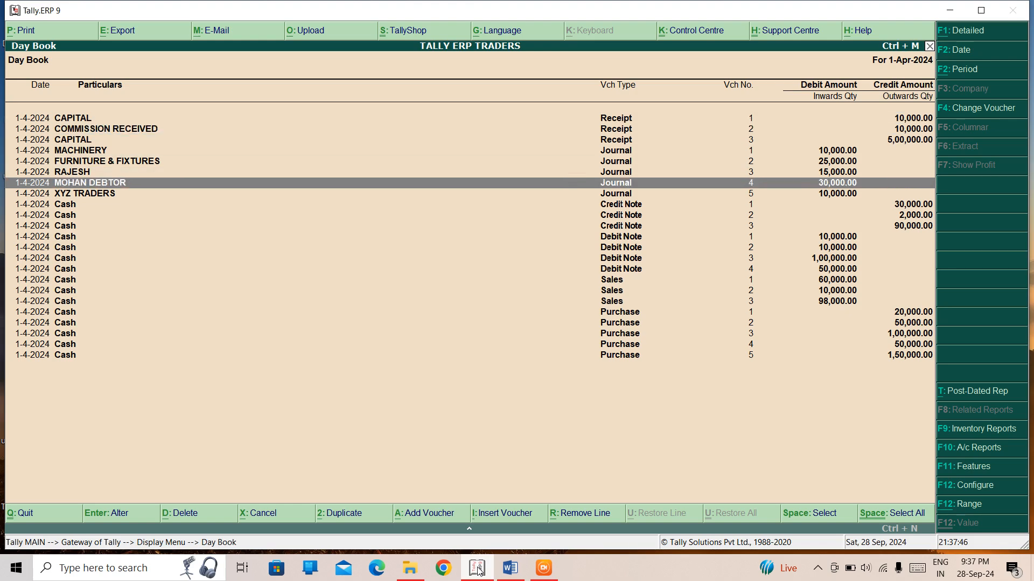
key("Down")
key("Down")
key("Down")
key("Down")
key("Down")
key("Up")
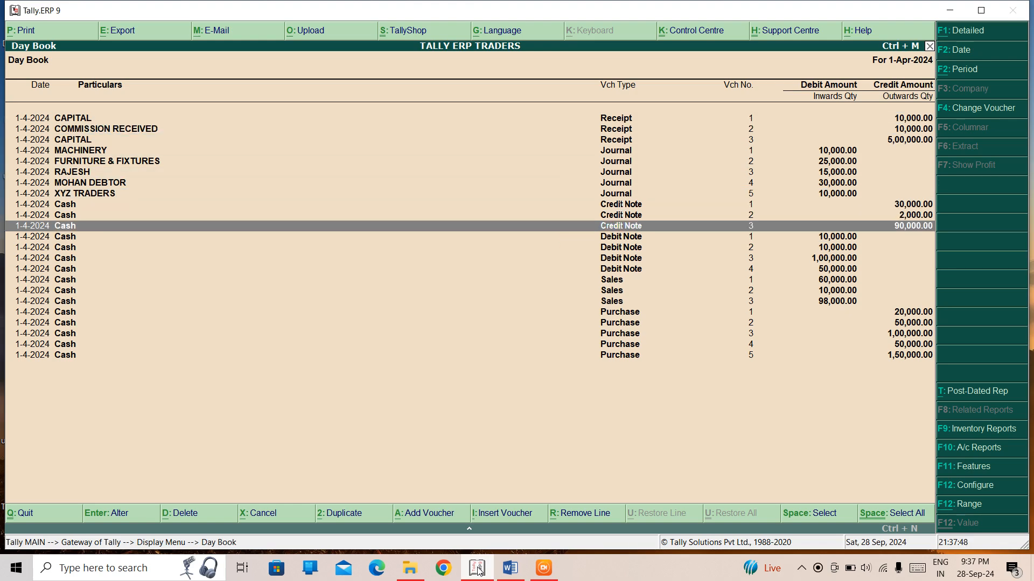
key("Up")
key("Up")
key("Escape")
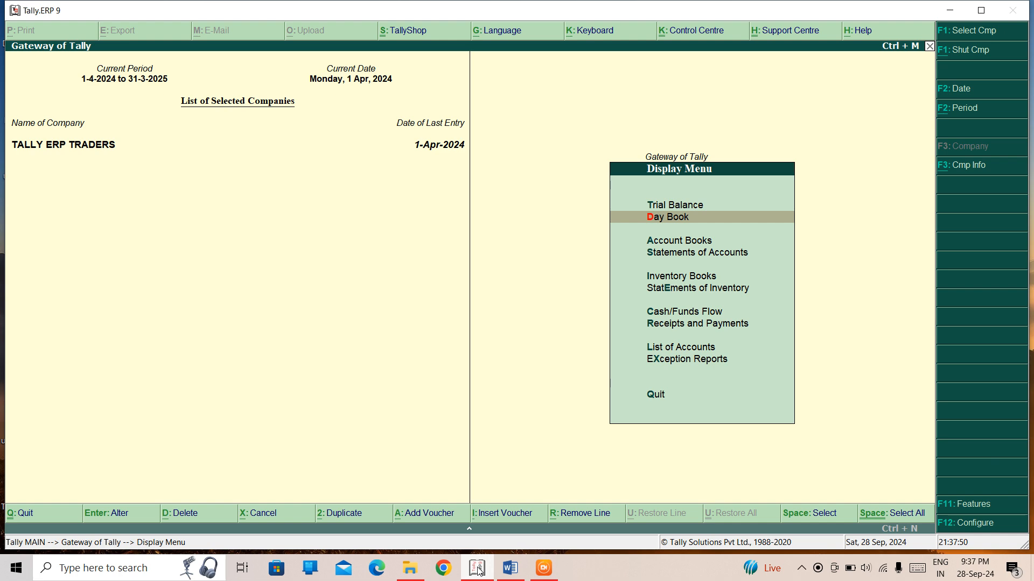
Examine the Sales Accounts breakdown in the Profit & Loss A/c, then return to the Gateway of Tally.
key("Escape")
key("Up")
key("Up")
key("Up")
key("Return")
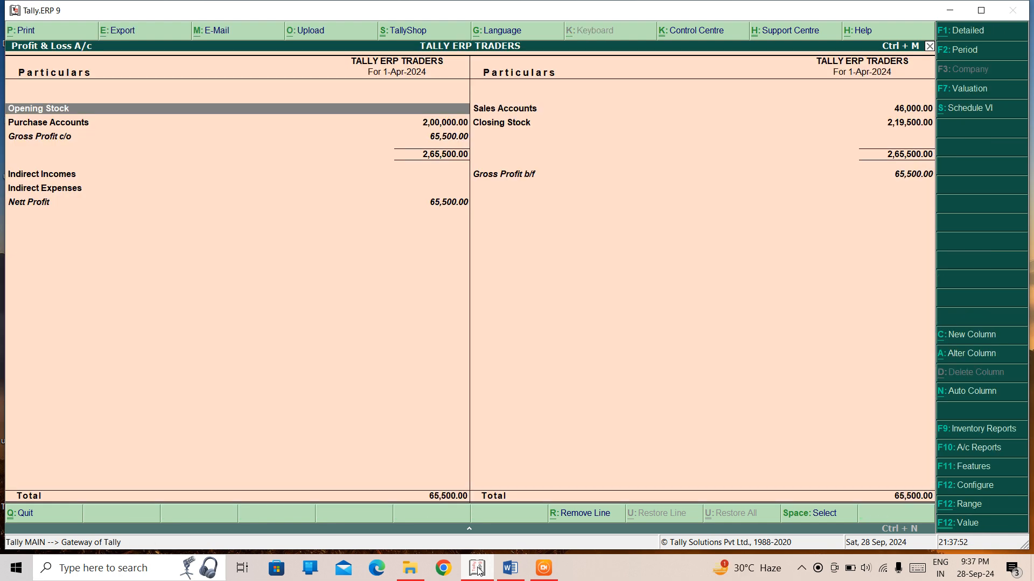
key("Right")
key("Return")
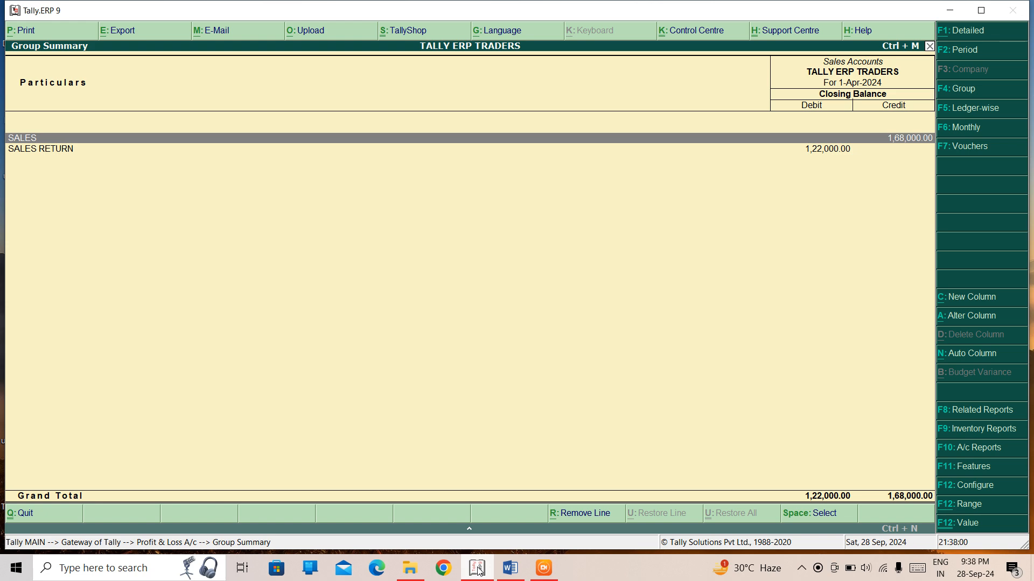
key("Escape")
key("Escape")
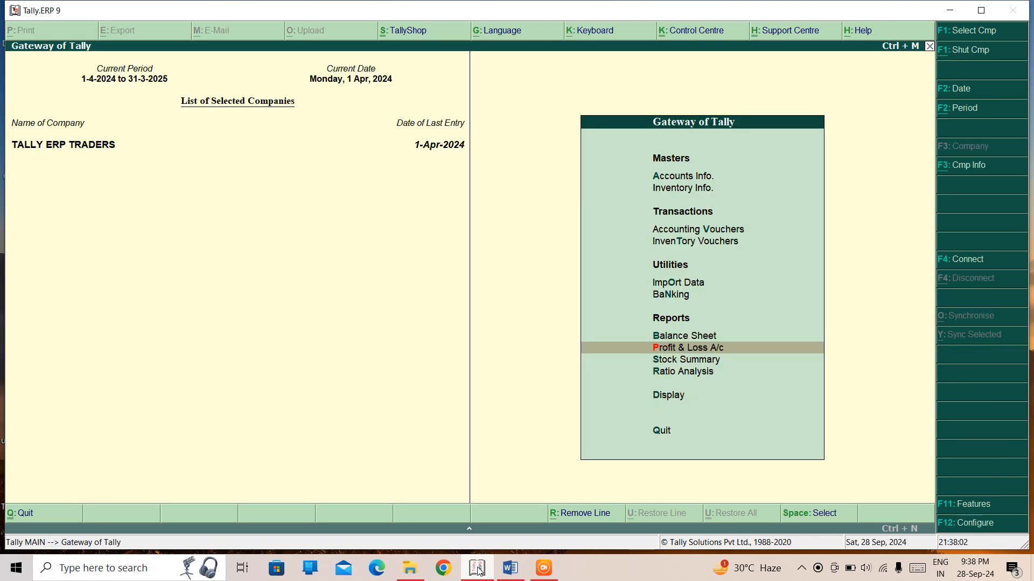
Open accounting voucher creation and switch the voucher type to Sales.
key("Up")
key("Up")
key("Up")
key("Up")
key("Up")
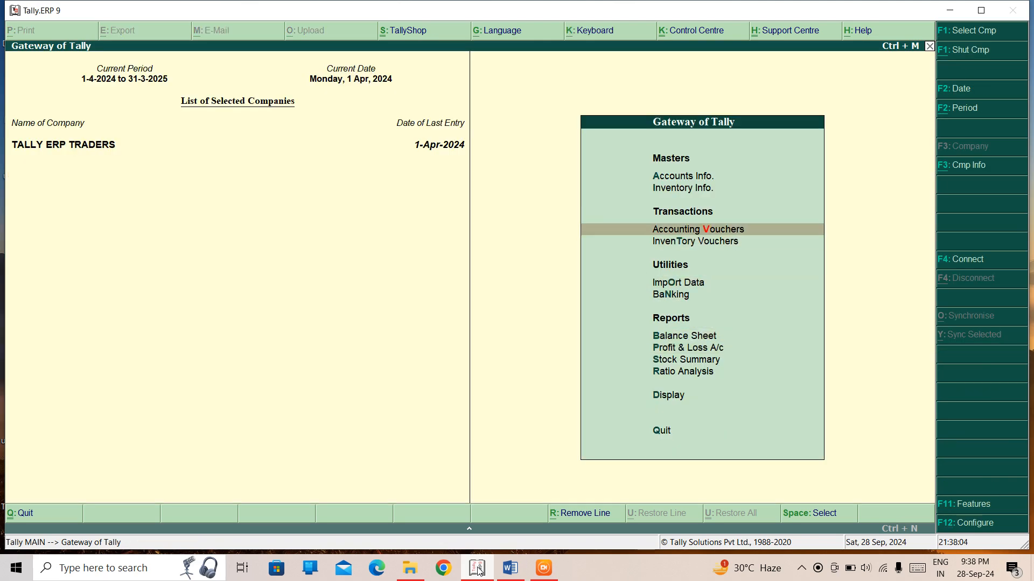
key("Return")
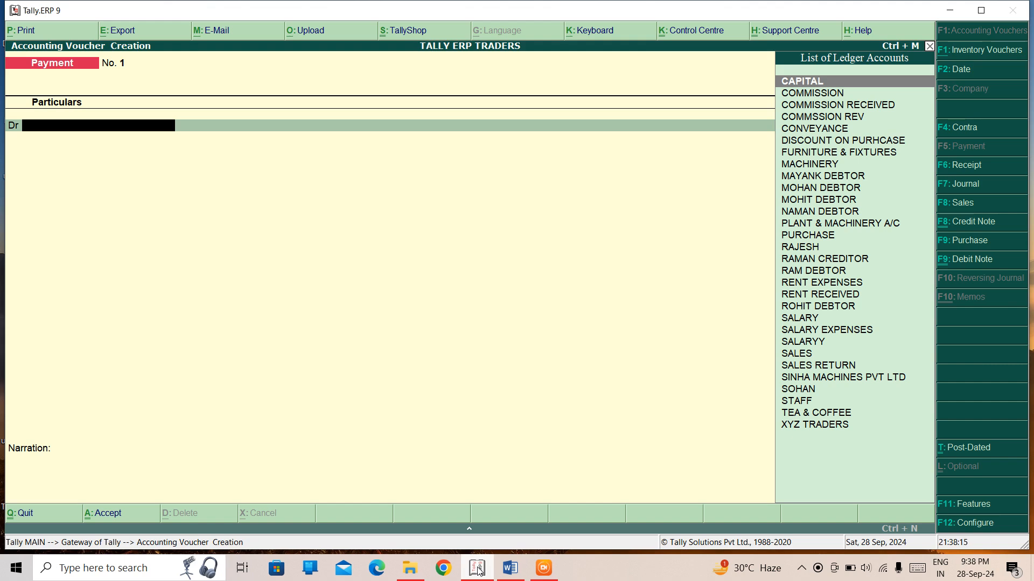
key("F8")
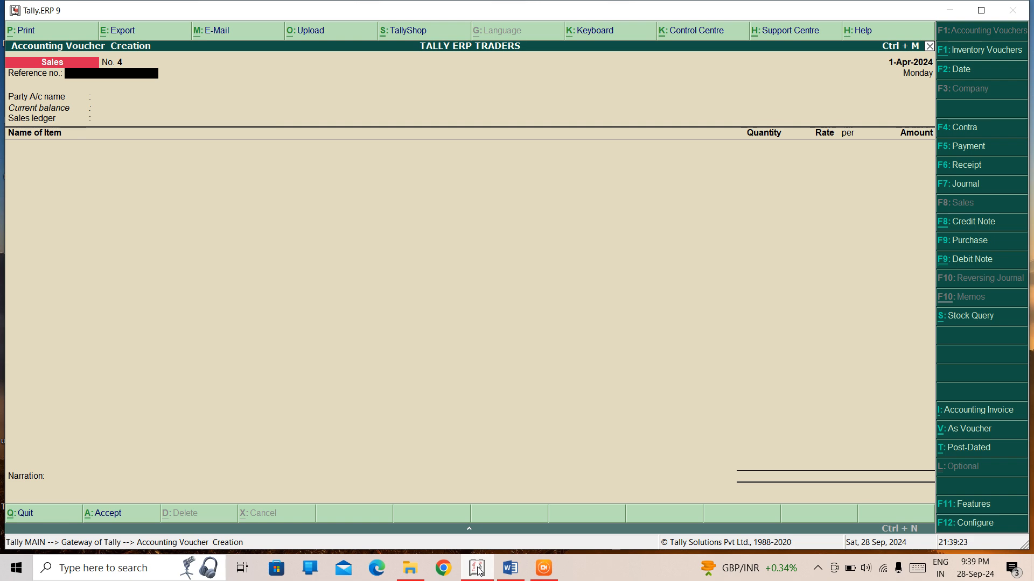
Enter reference number 12345 and choose Cash as the party account of the sales voucher.
type("12345")
key("Return")
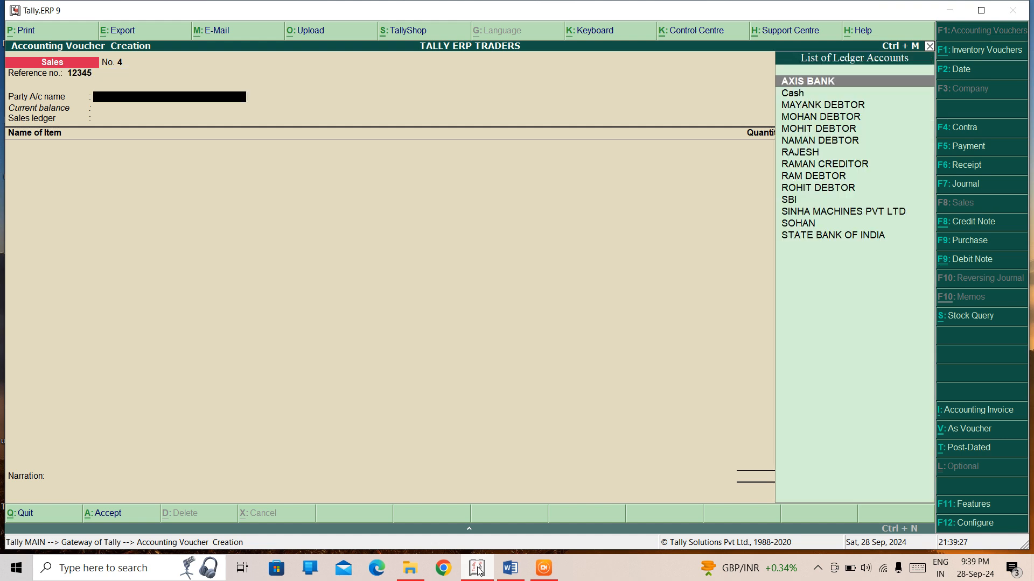
key("Down")
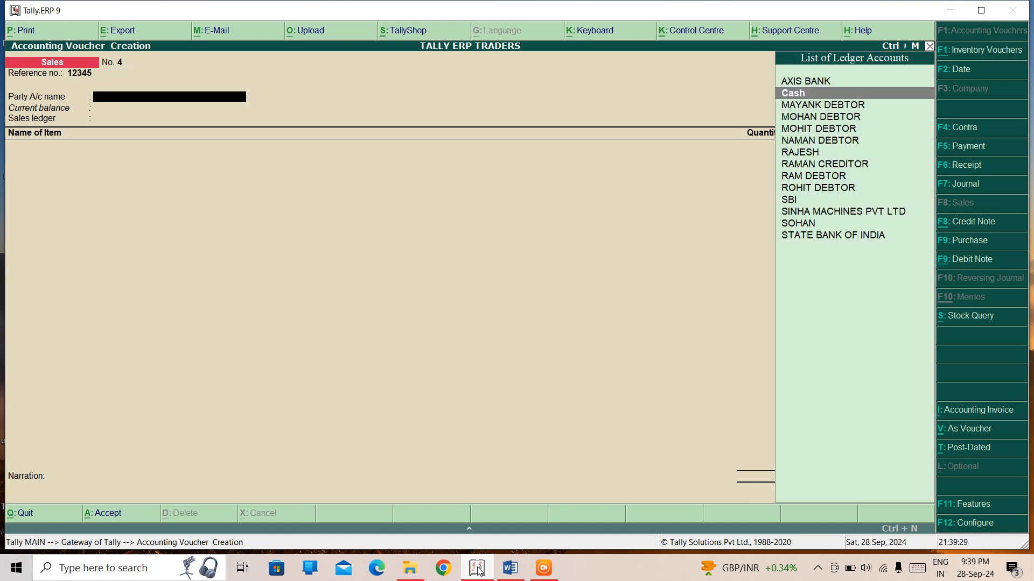
key("Return")
Leave the despatch and order details blank and fill in the buyer's name and address in the party details.
key("Return")
key("Return")
key("Return")
key("Return")
key("Return")
key("Return")
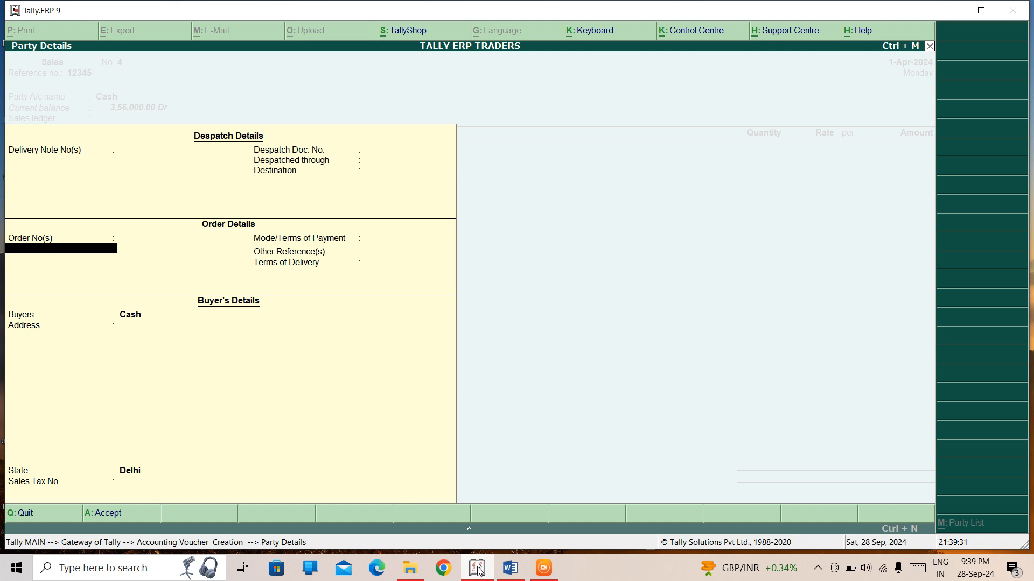
key("Return")
key("Return")
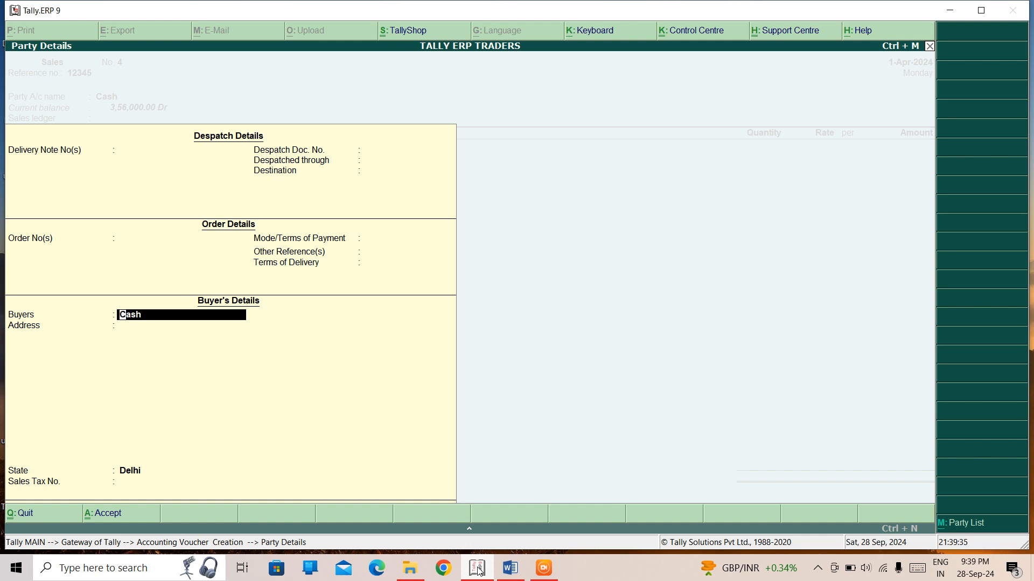
type("MR ABC")
key("Return")
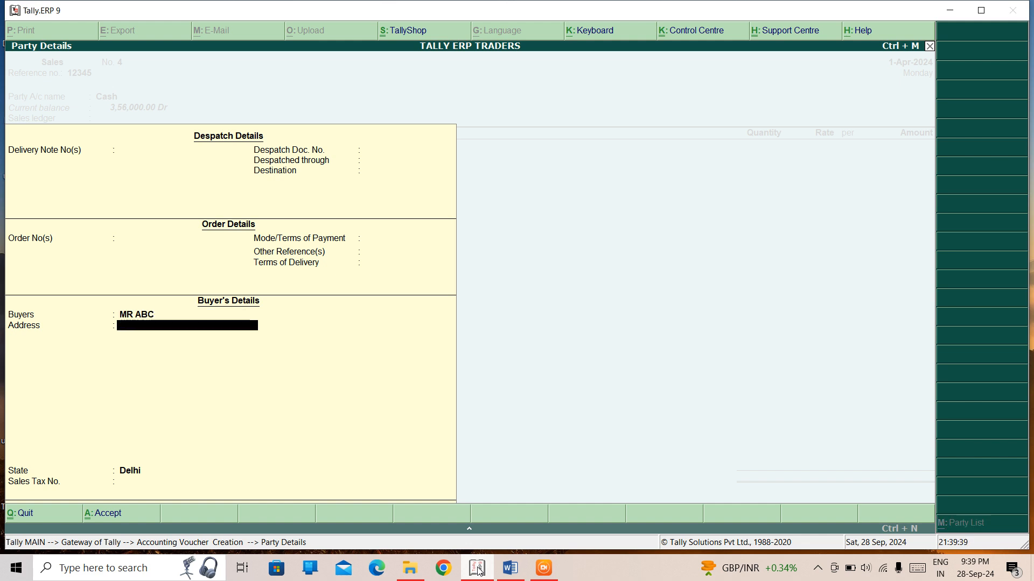
type("TILAK NAGAR")
key("Return")
key("Return")
key("Return")
key("Return")
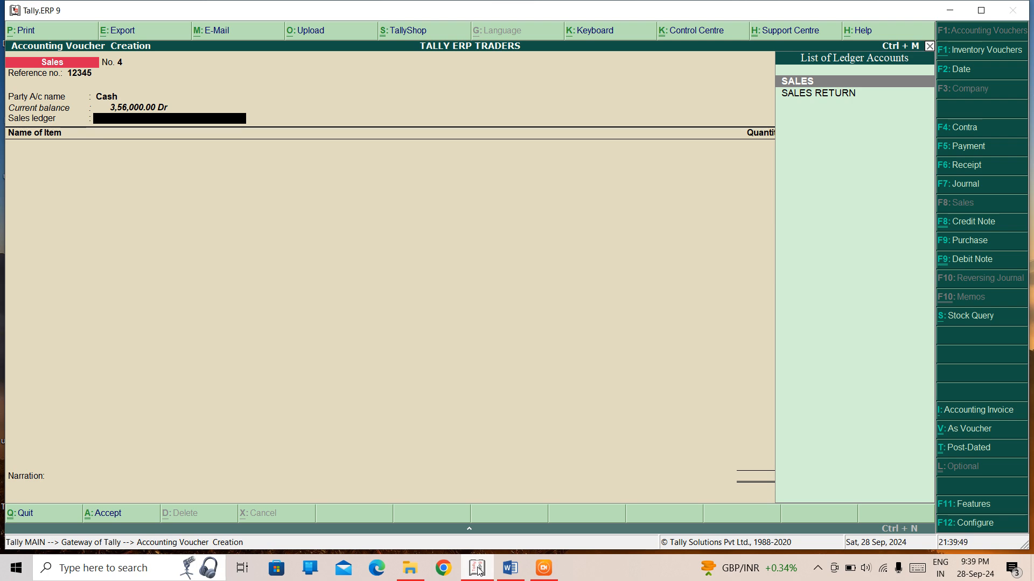
key("alt+c")
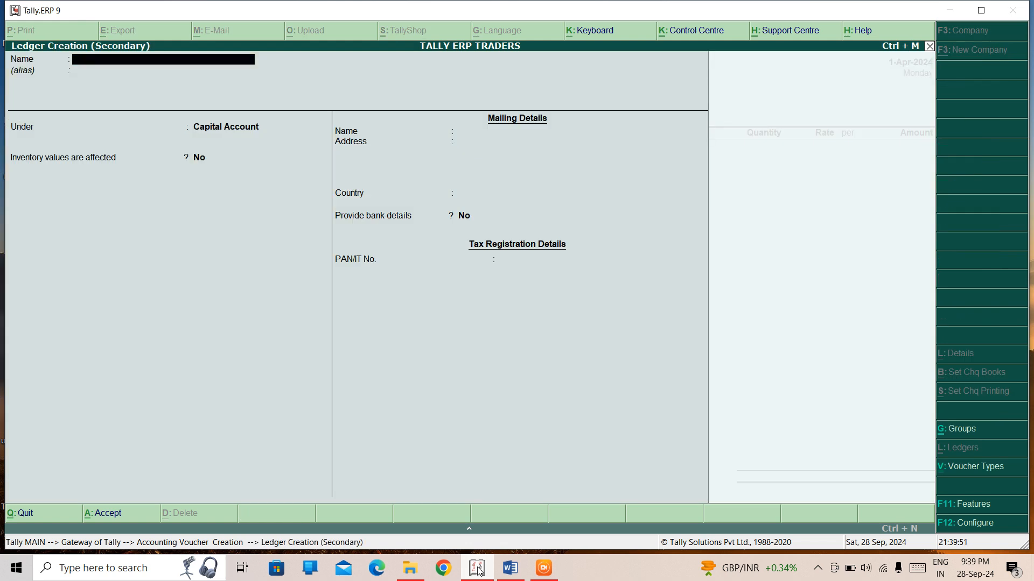
type("SALE")
key("Return")
type("SAL")
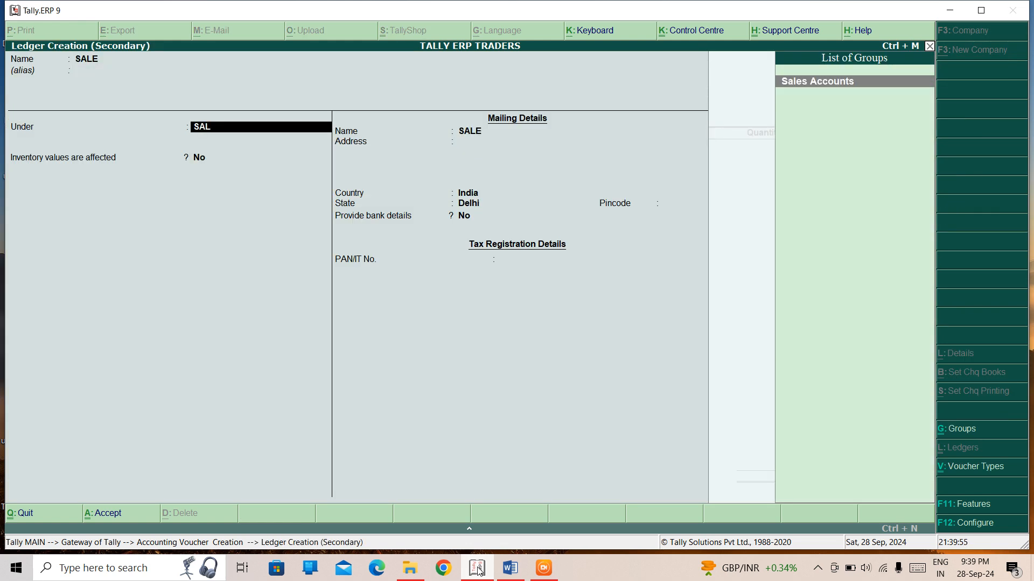
key("BackSpace")
key("BackSpace")
key("BackSpace")
key("Escape")
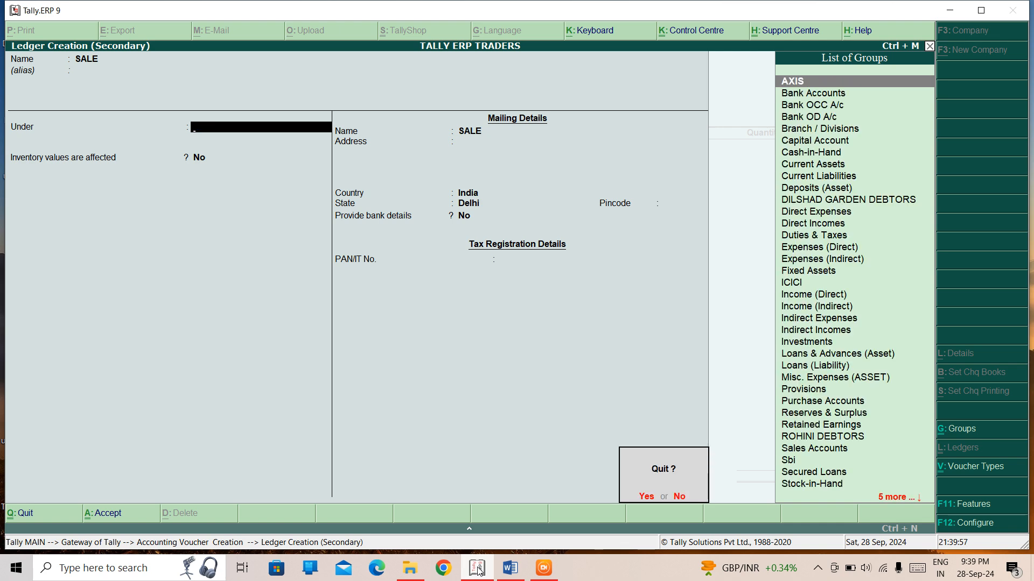
key("y")
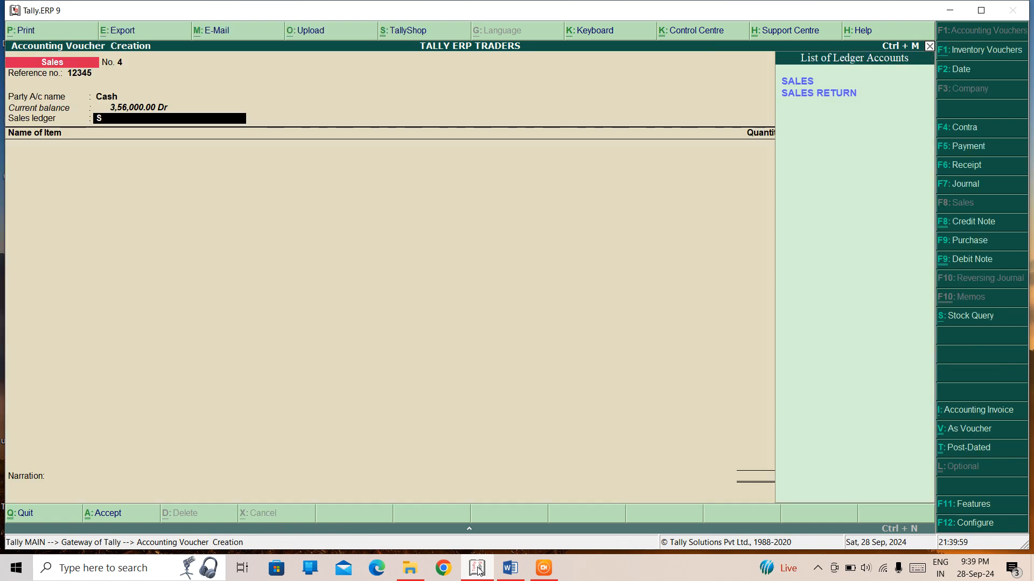
Choose SALES as the sales ledger and add the stock item Cap to the voucher.
key("Down")
key("Return")
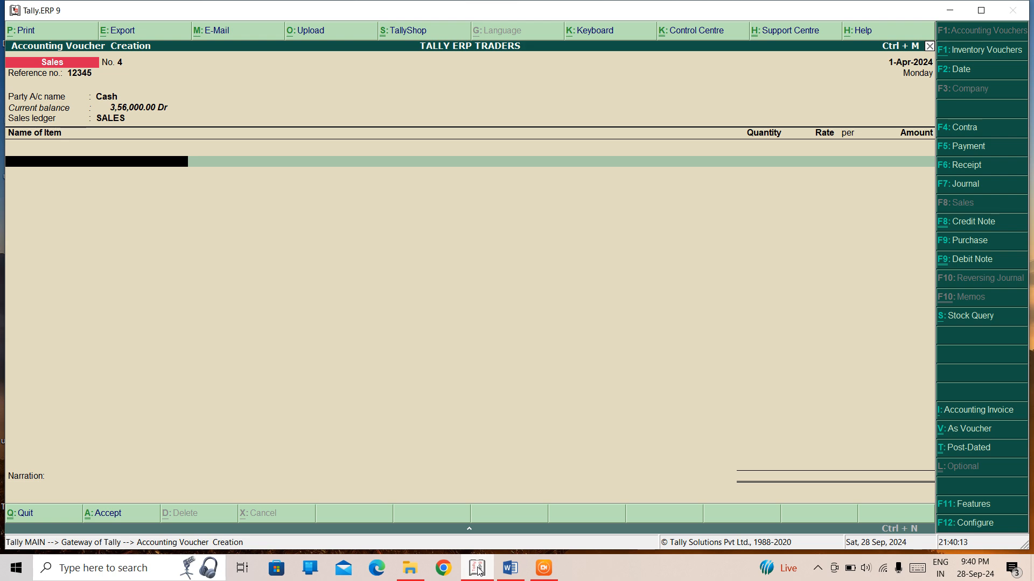
type("S")
key("BackSpace")
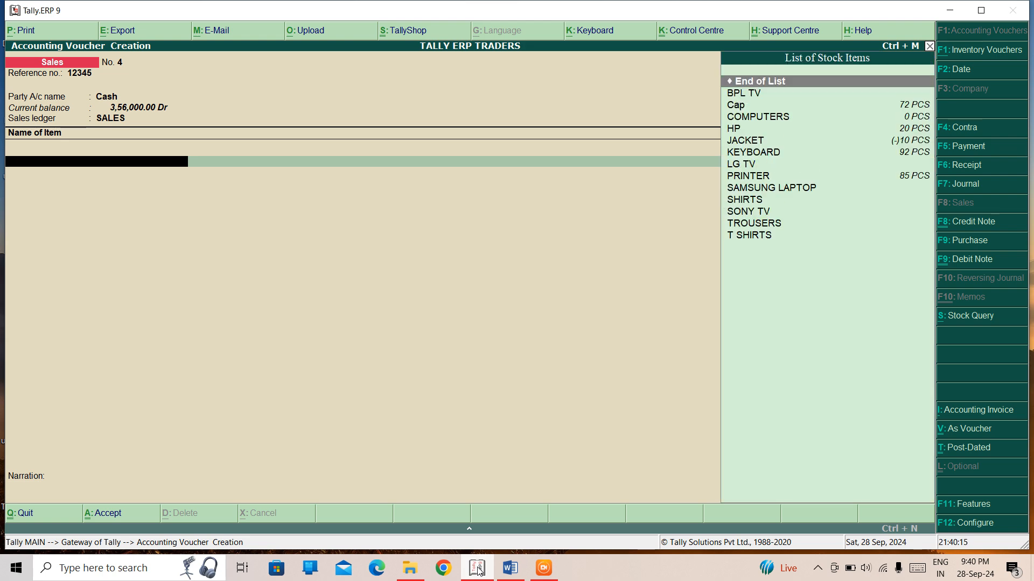
key("Down")
key("Down")
key("Down")
key("Down")
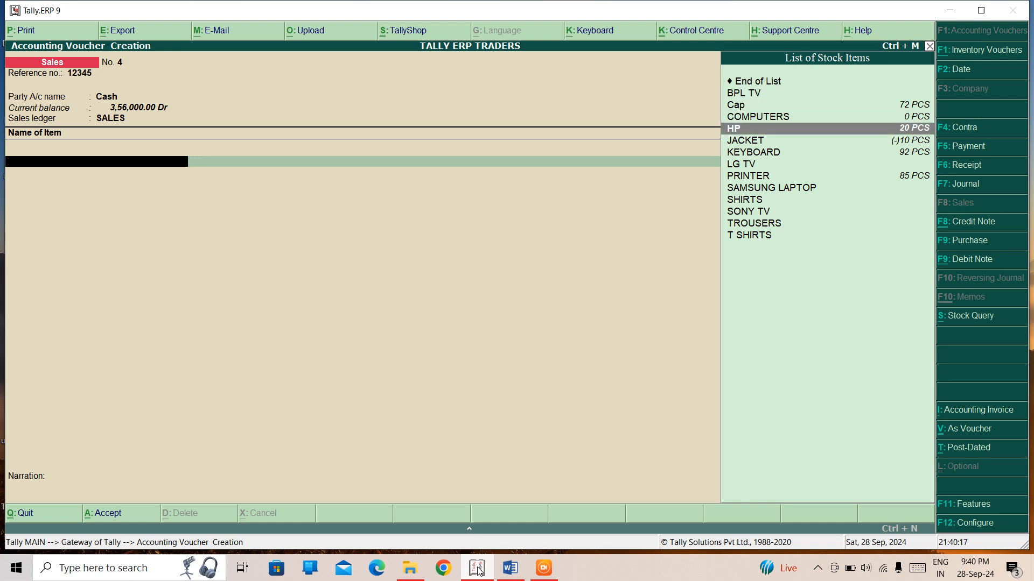
key("Down")
key("Up")
key("Up")
key("Up")
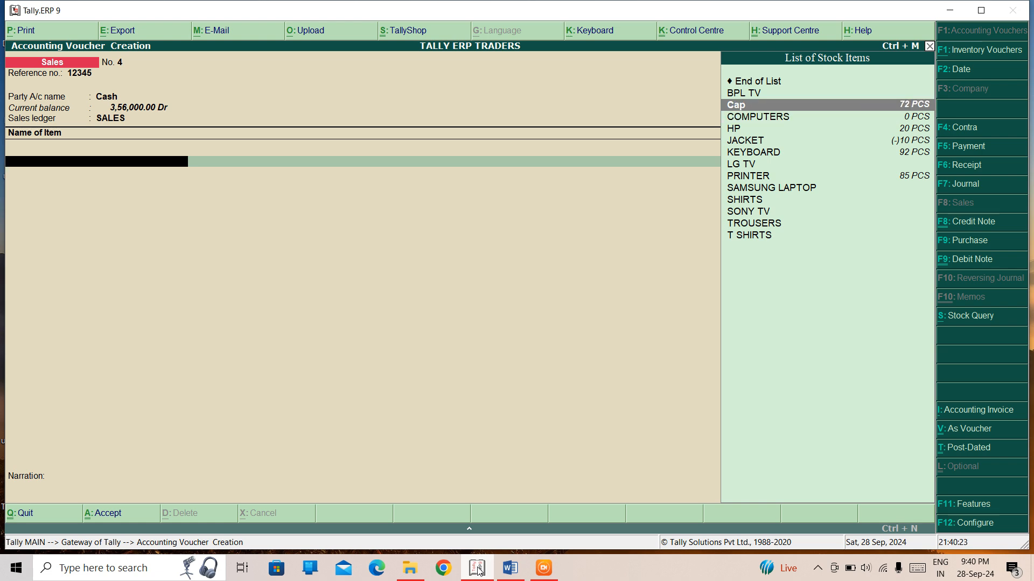
key("Return")
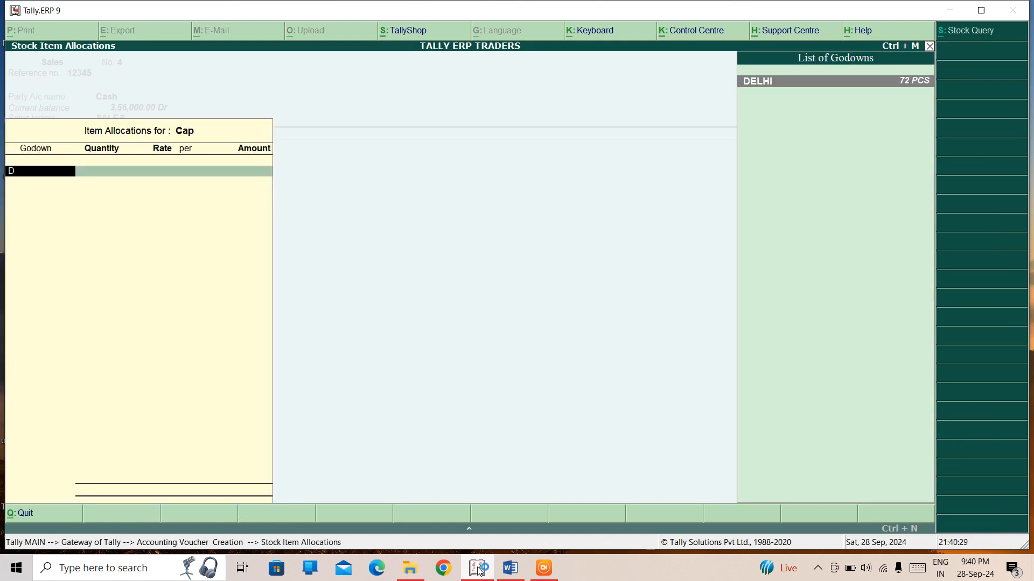
Allocate 72 PCS of Cap from the DELHI godown at a rate of 1,000.00 per piece.
key("Return")
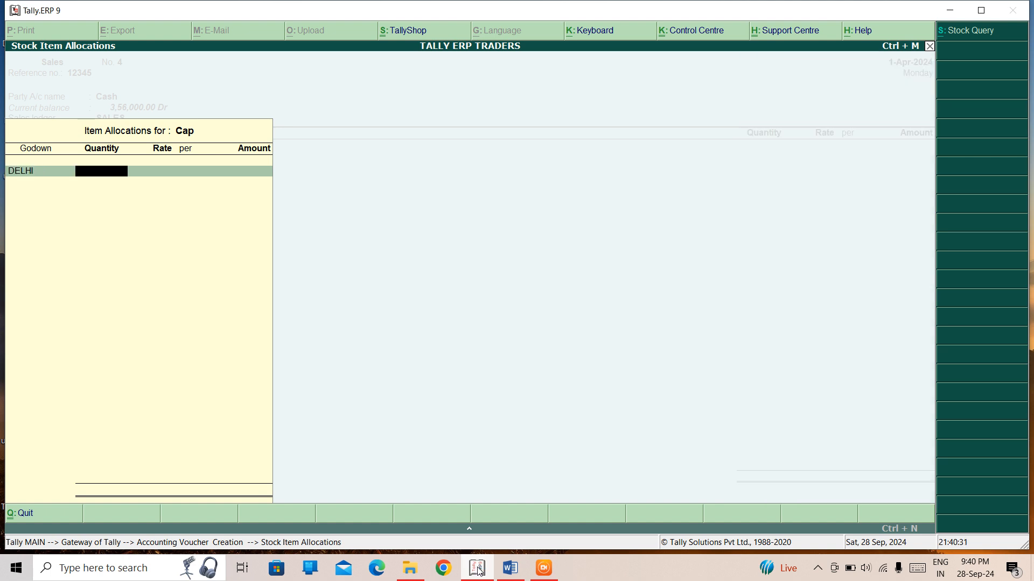
type("72")
key("Return")
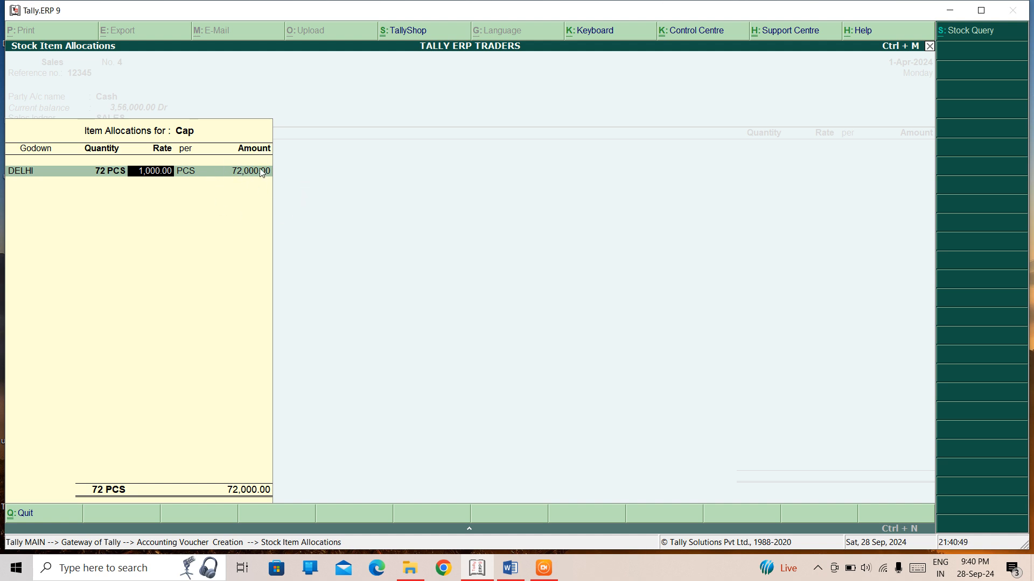
key("Return")
key("Return")
key("Return")
key("Return")
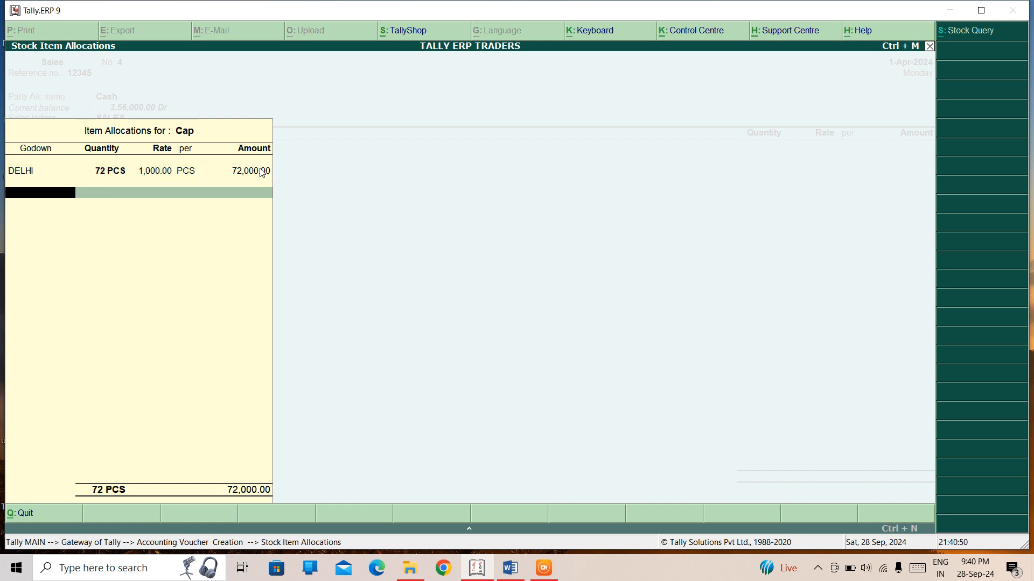
key("Return")
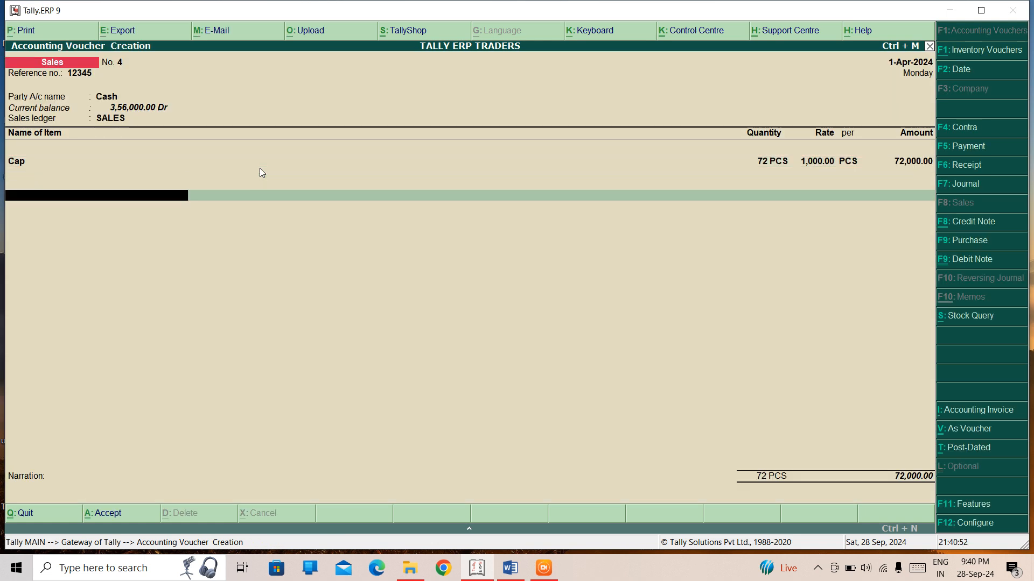
End the item list and enter the narration "BEING GOODS SOLD ON CASH".
key("Return")
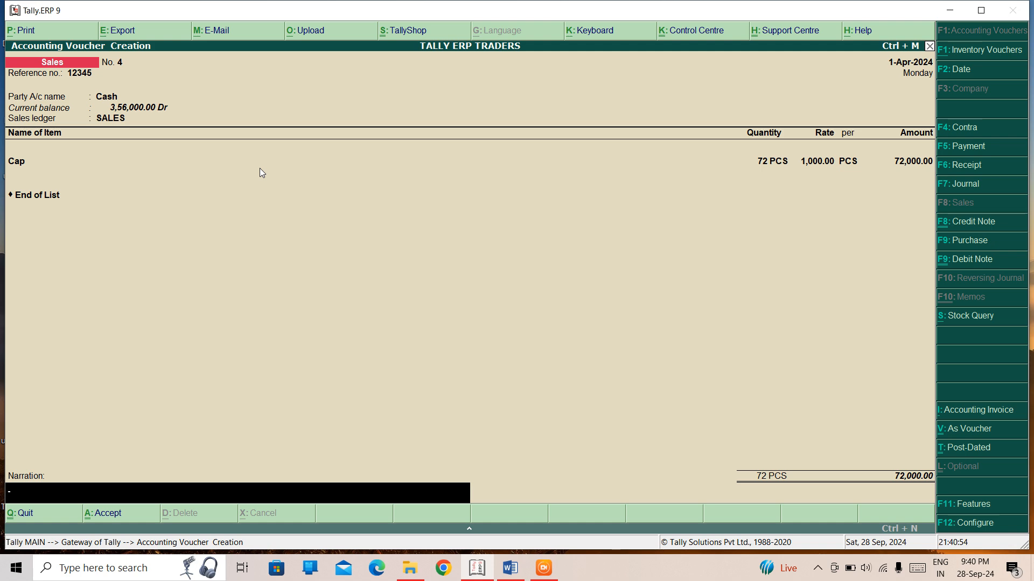
type("BEING GOODS SOLD ON C")
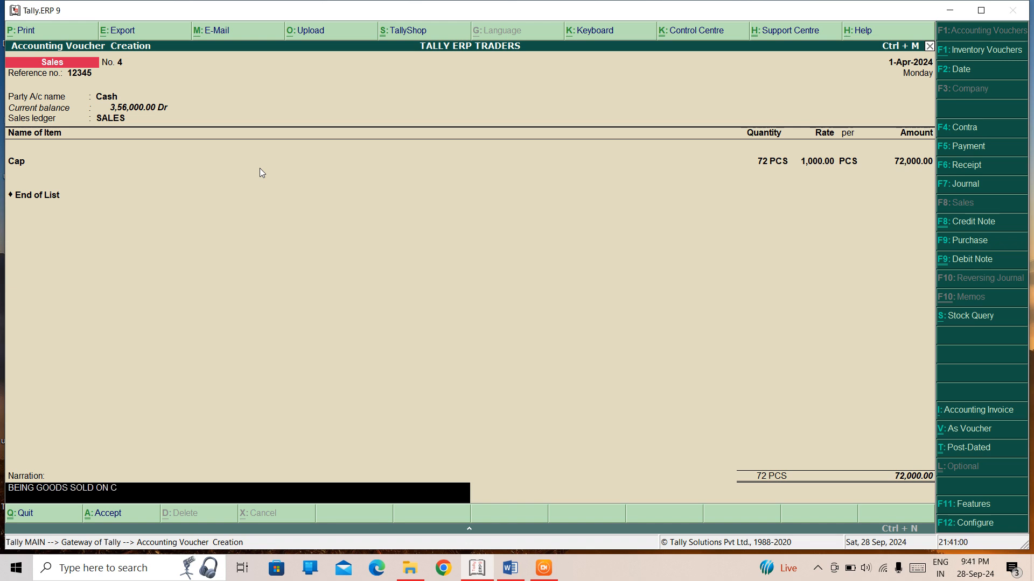
type("ASH")
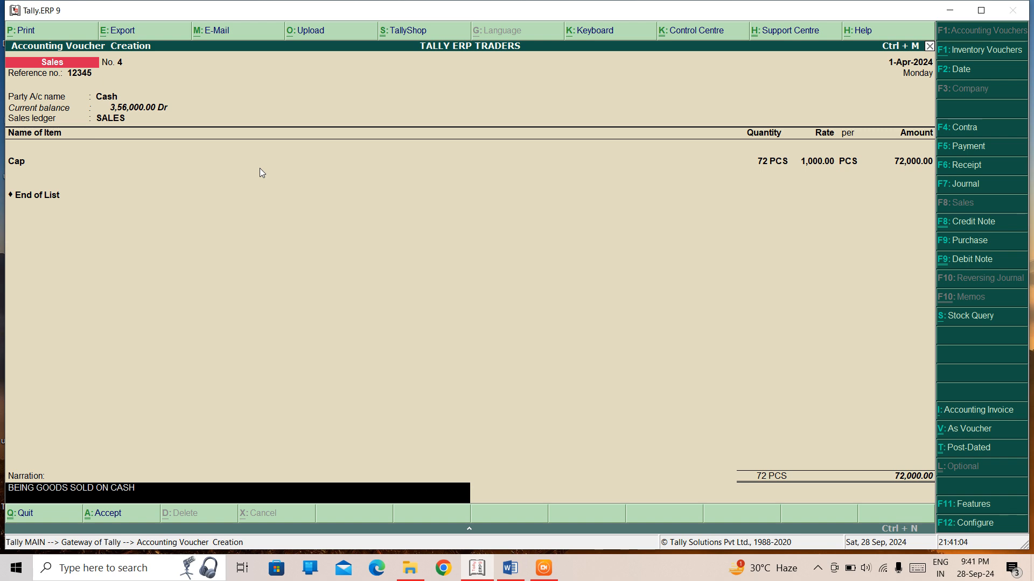
key("Return")
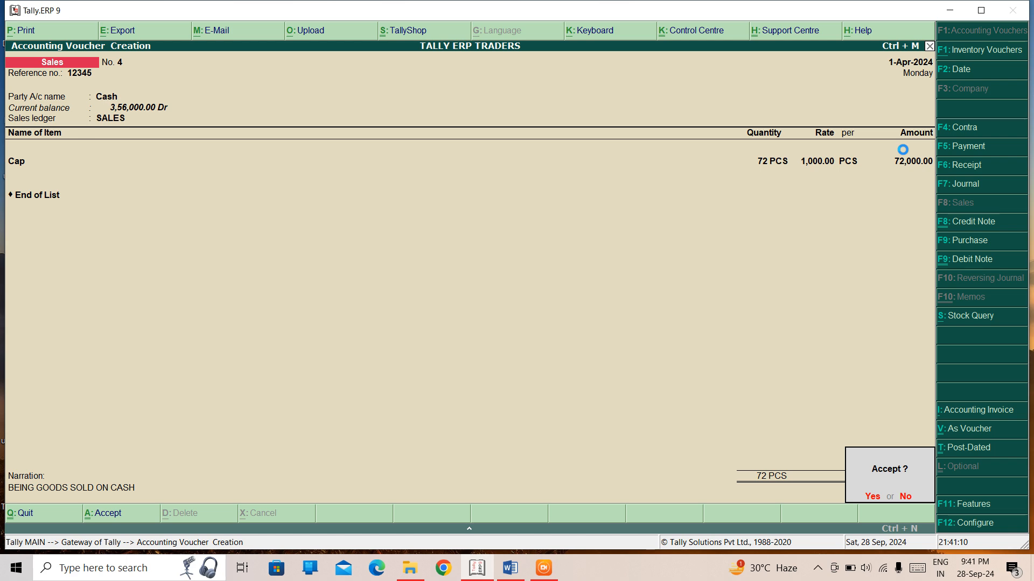
Accept the cash sales voucher, maximize the window and start a credit note voucher.
key("Return")
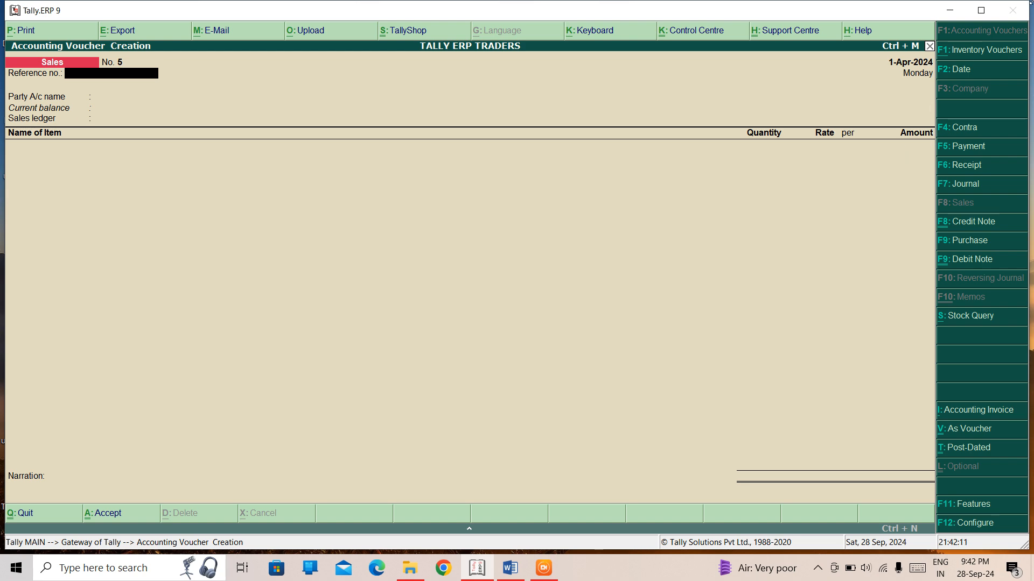
left_click(981, 11)
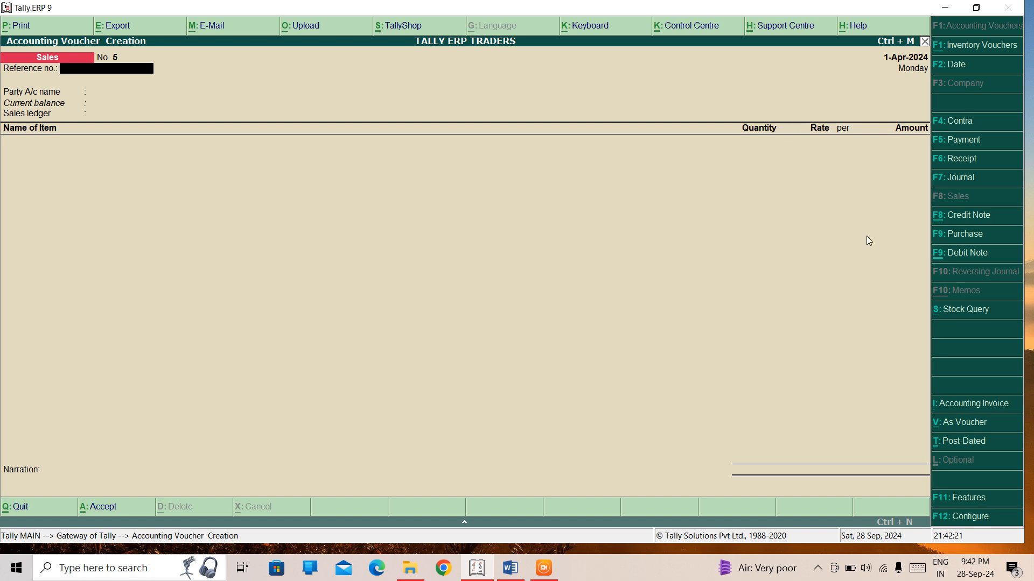
left_click(936, 229)
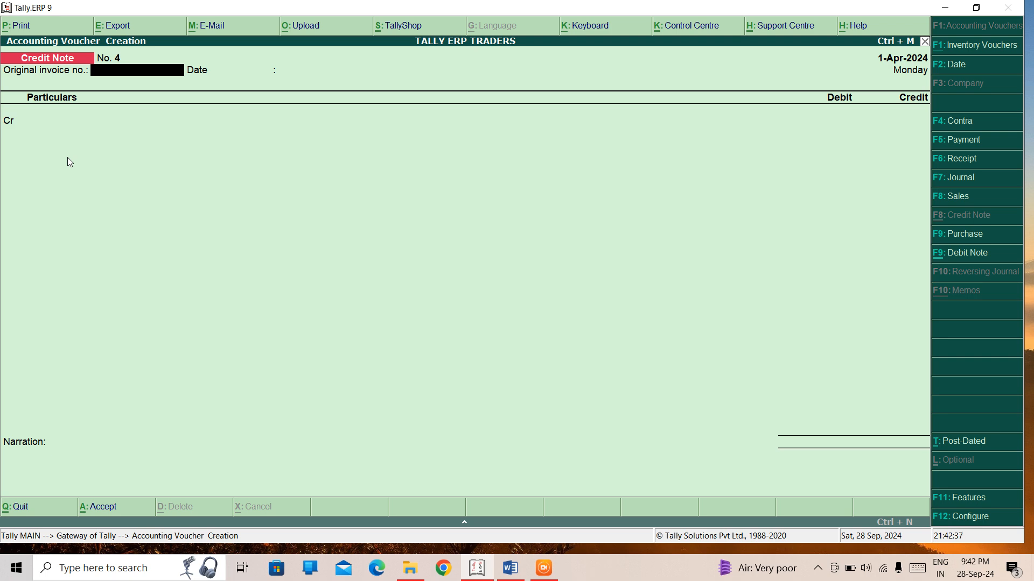
Enable recording credit notes in invoice mode in the company's accounting features and save the change.
key("F11")
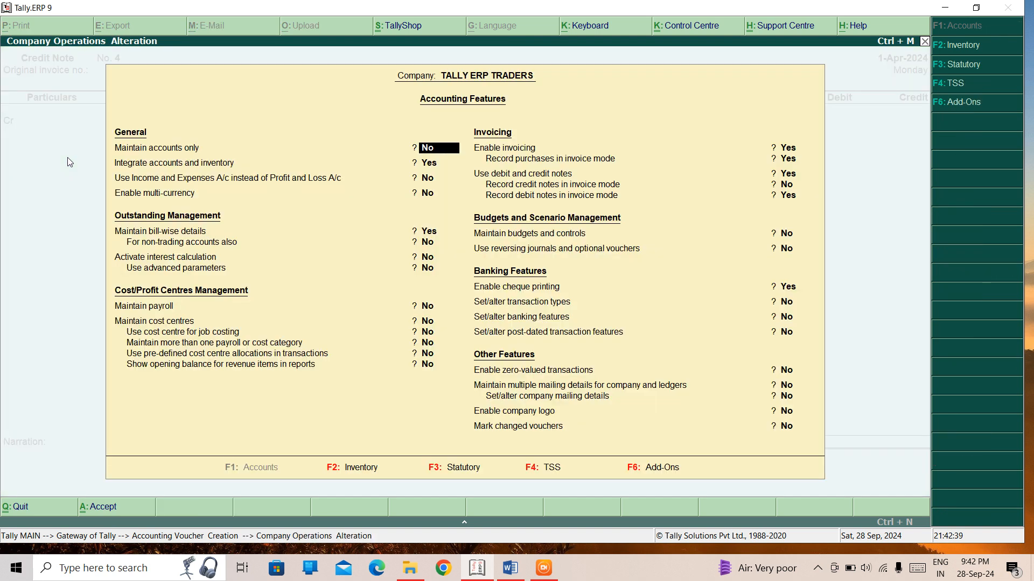
key("Down")
key("Down")
key("Down")
key("Down")
key("Down")
key("Down")
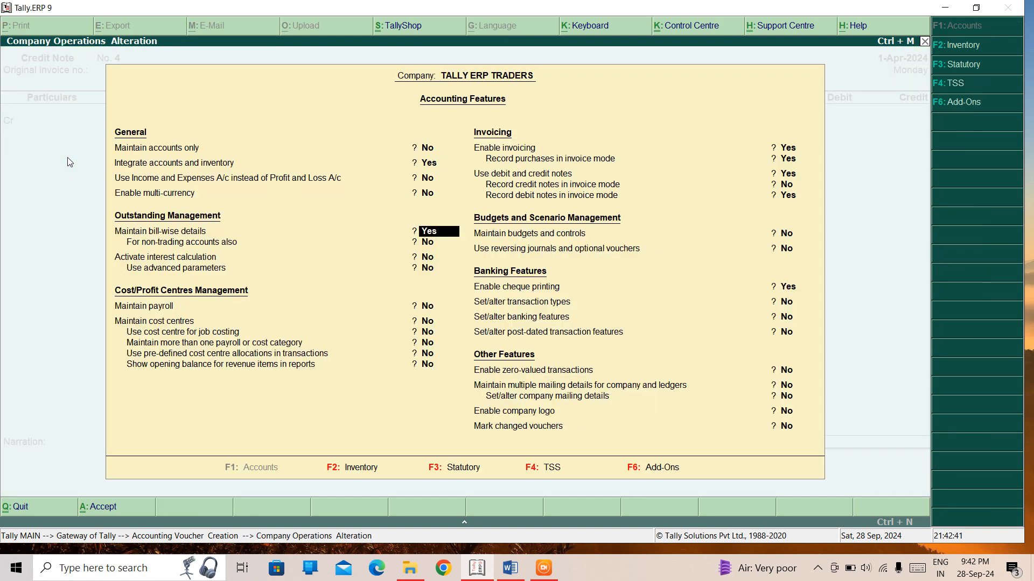
key("Down")
key("Down")
key("Down")
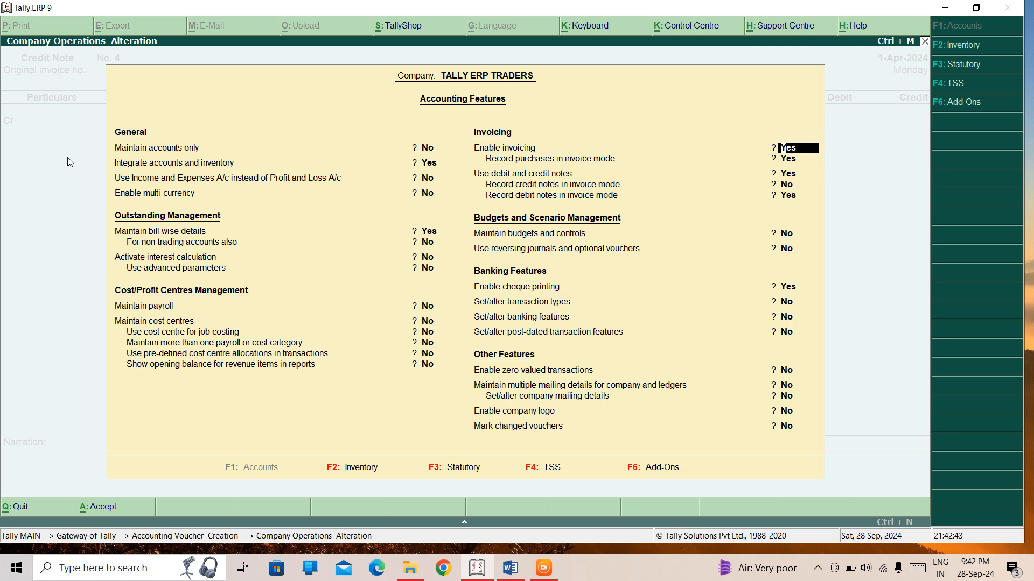
key("Down")
key("Down")
key("Down")
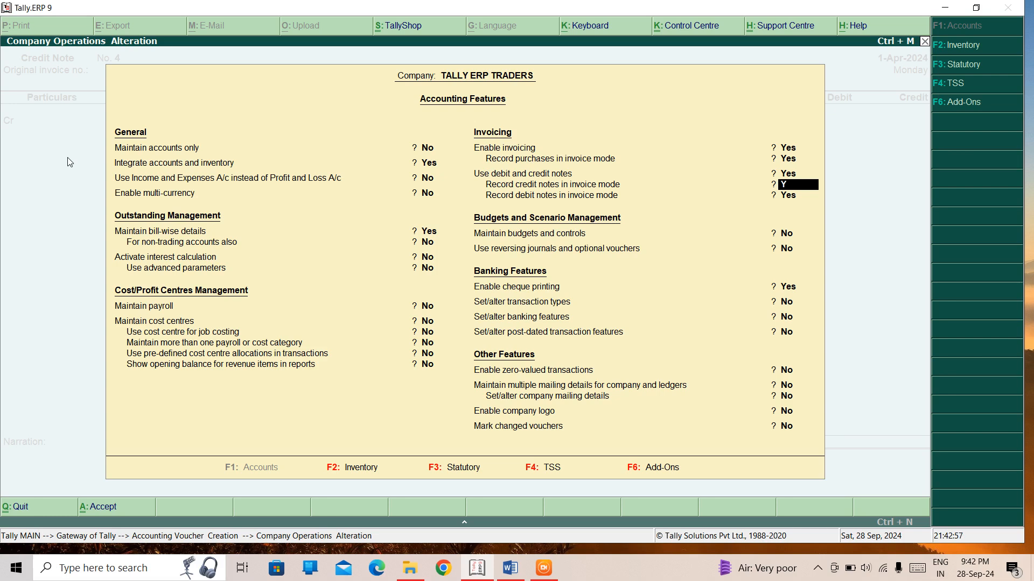
type("y")
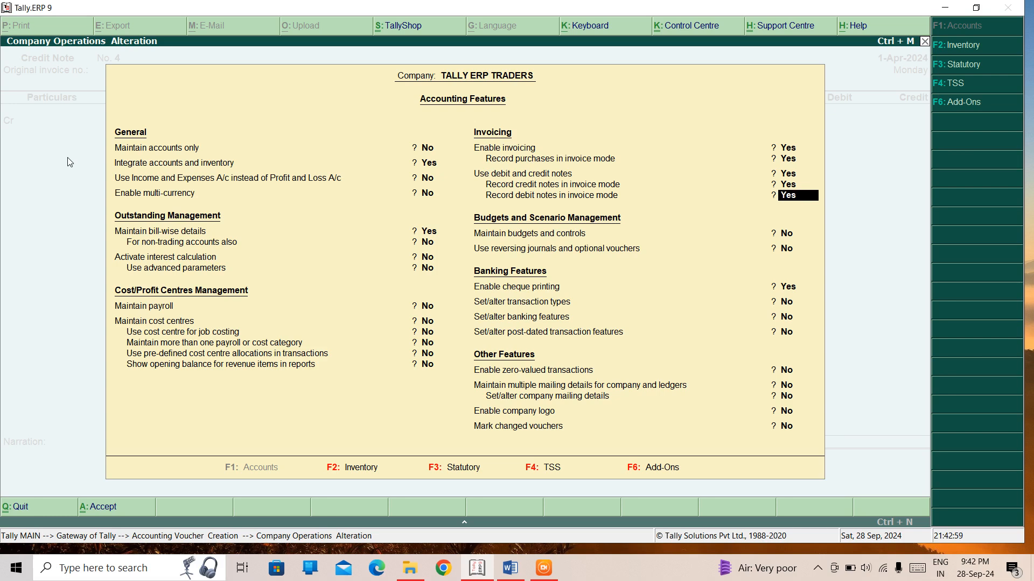
key("ctrl+a")
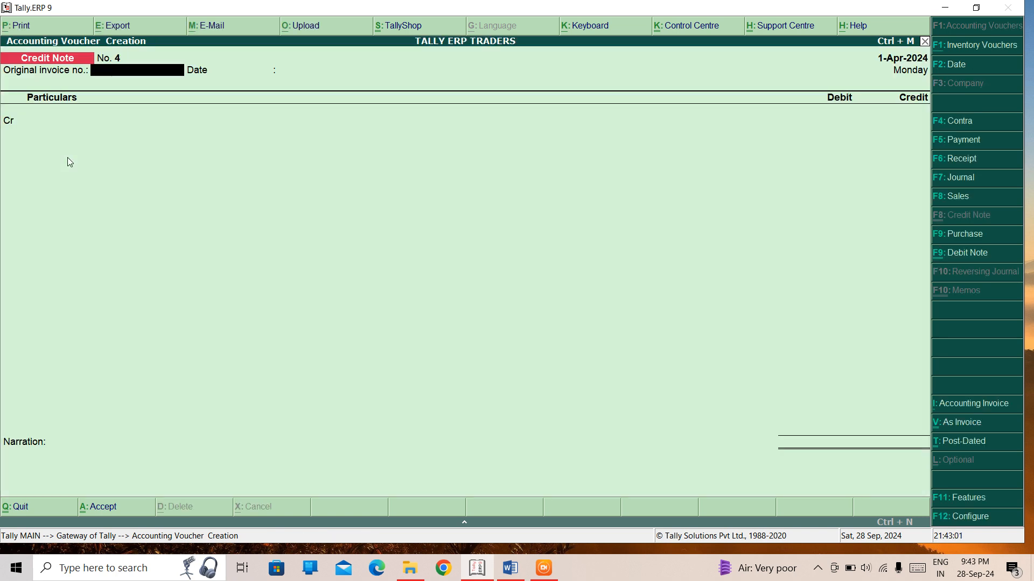
Recheck the company's accounting features and reopen the credit note voucher from the gateway.
key("Escape")
key("y")
key("Return")
key("F11")
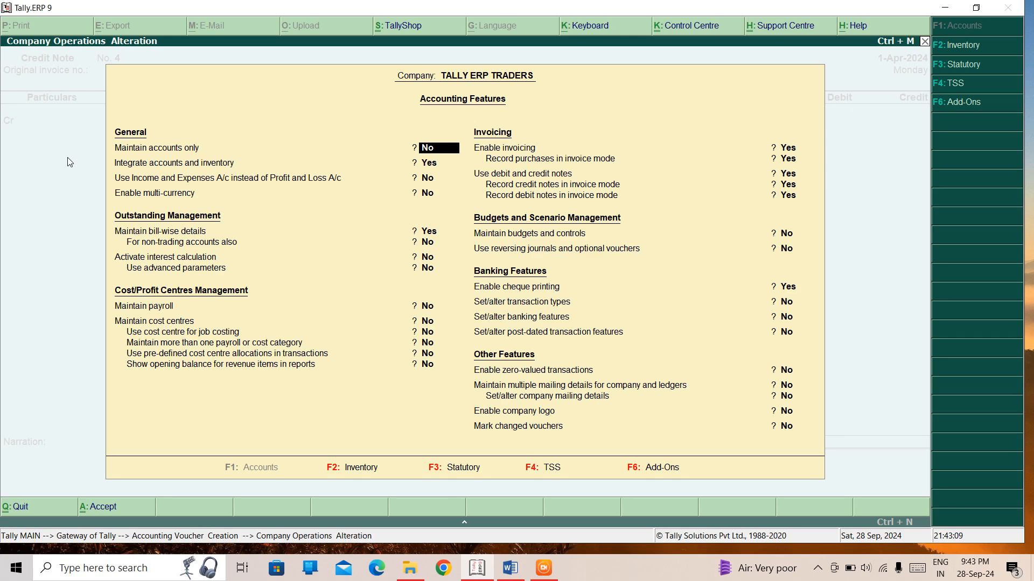
key("Escape")
key("y")
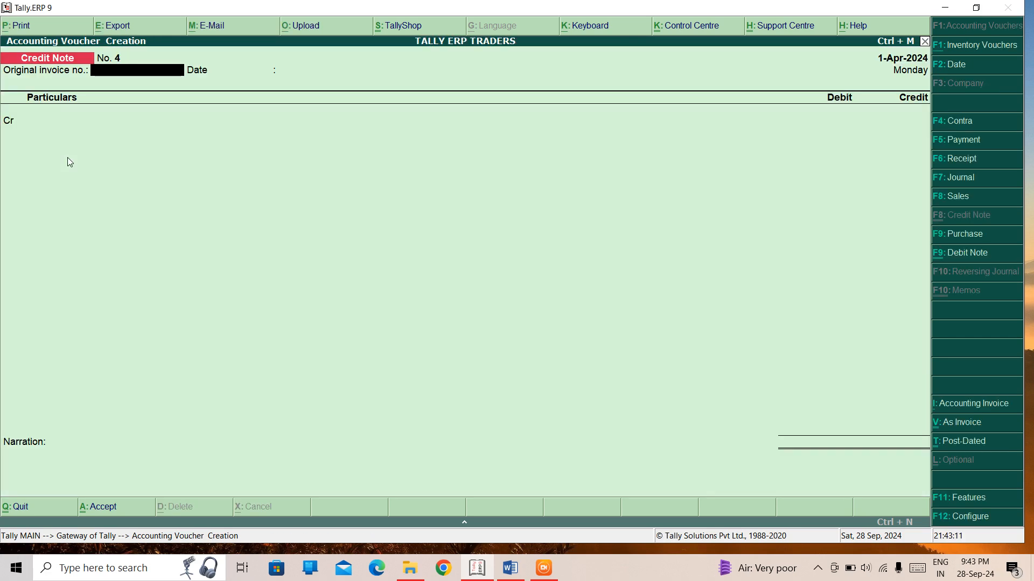
key("Escape")
key("y")
key("Up")
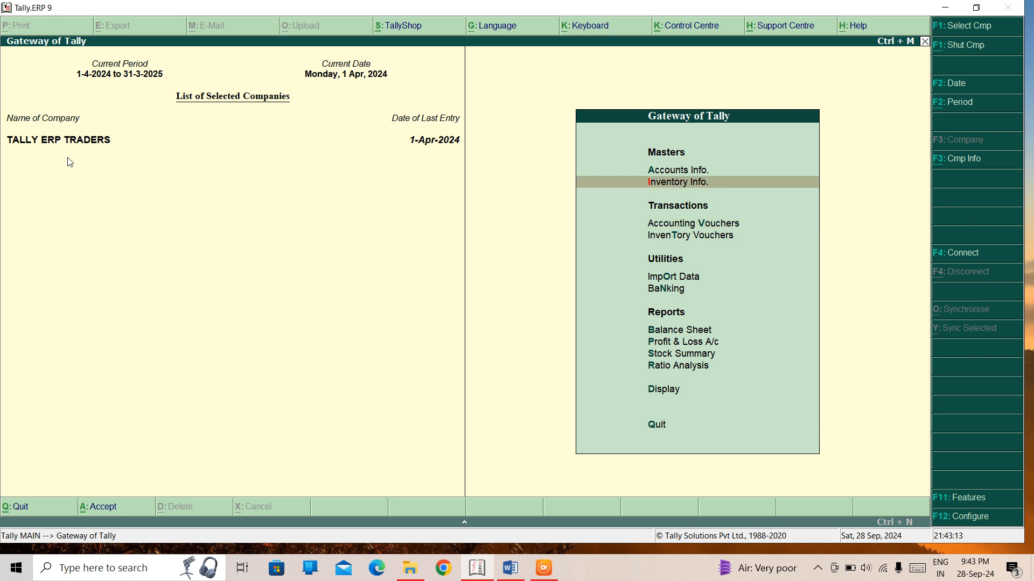
key("Down")
key("Return")
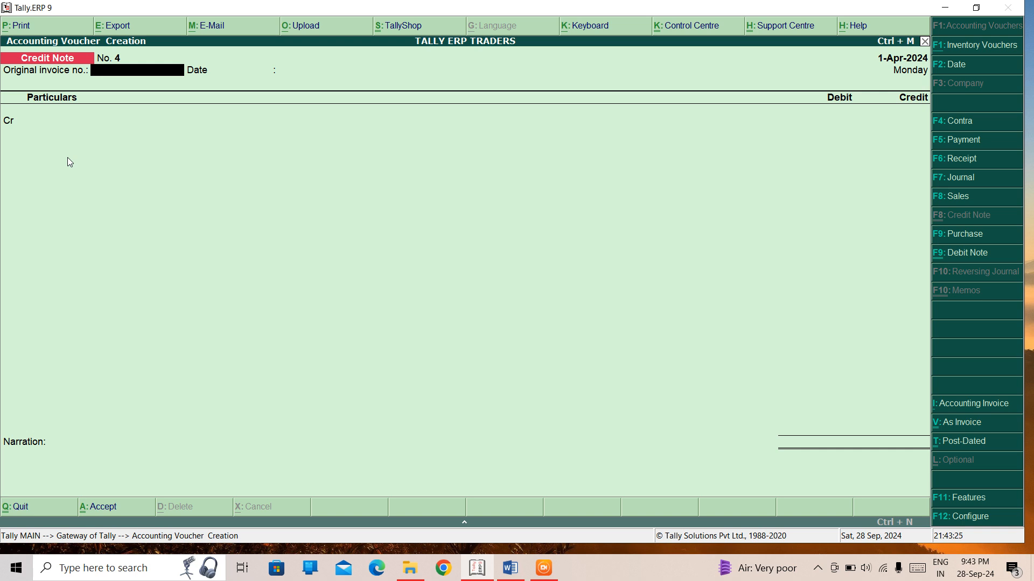
Set recording debit notes in invoice mode to No in the accounting features and reopen the credit note voucher.
key("F11")
key("Down")
key("Down")
key("Down")
key("Down")
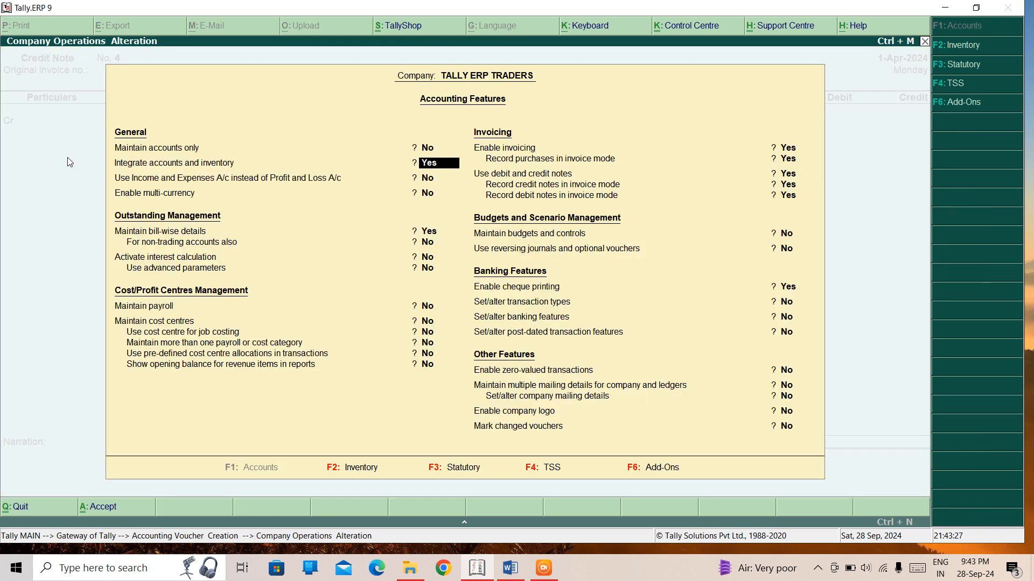
key("Down")
key("Down")
key("Down")
key("Down")
key("Down")
key("Down")
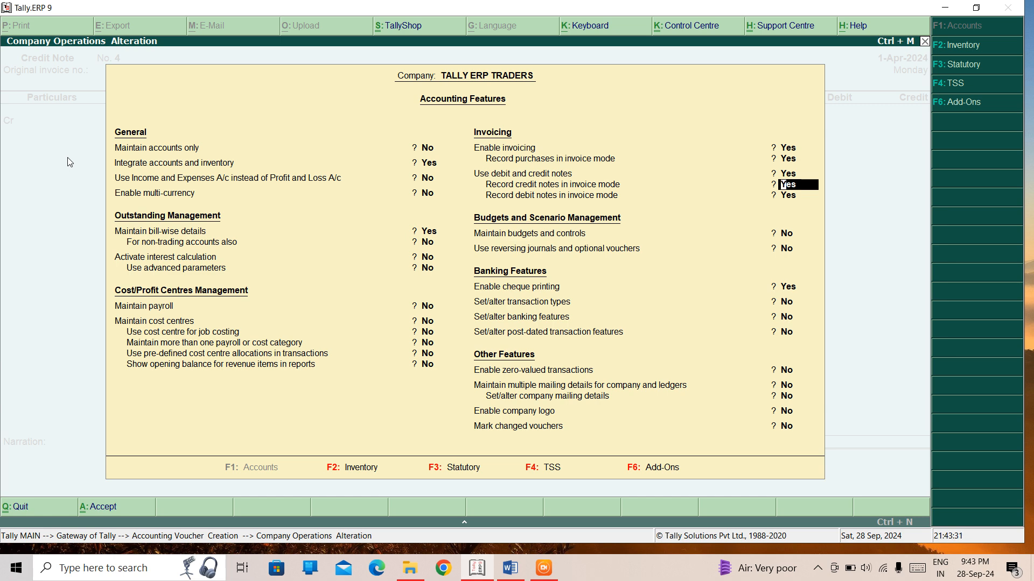
key("Down")
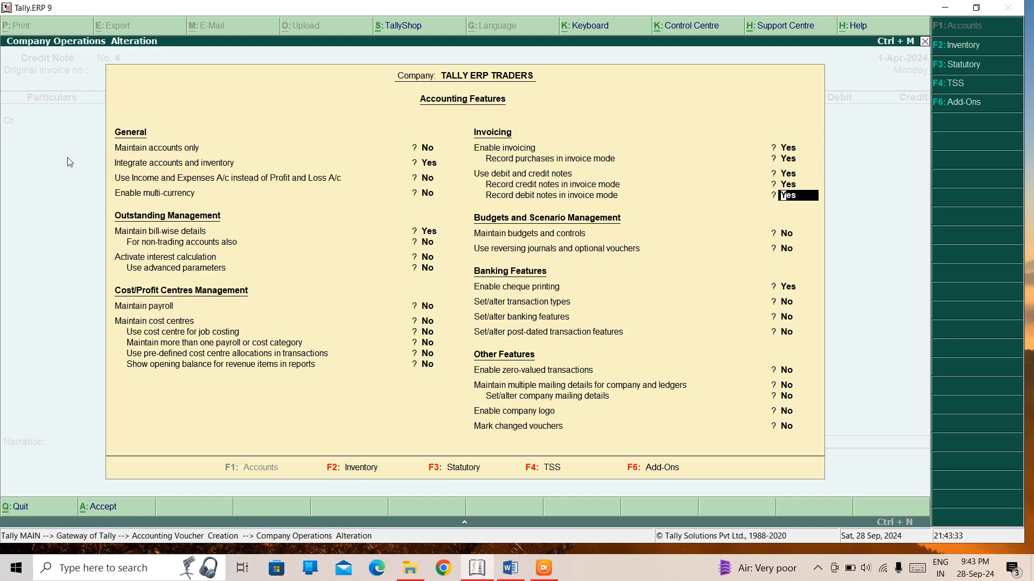
type("N")
key("Return")
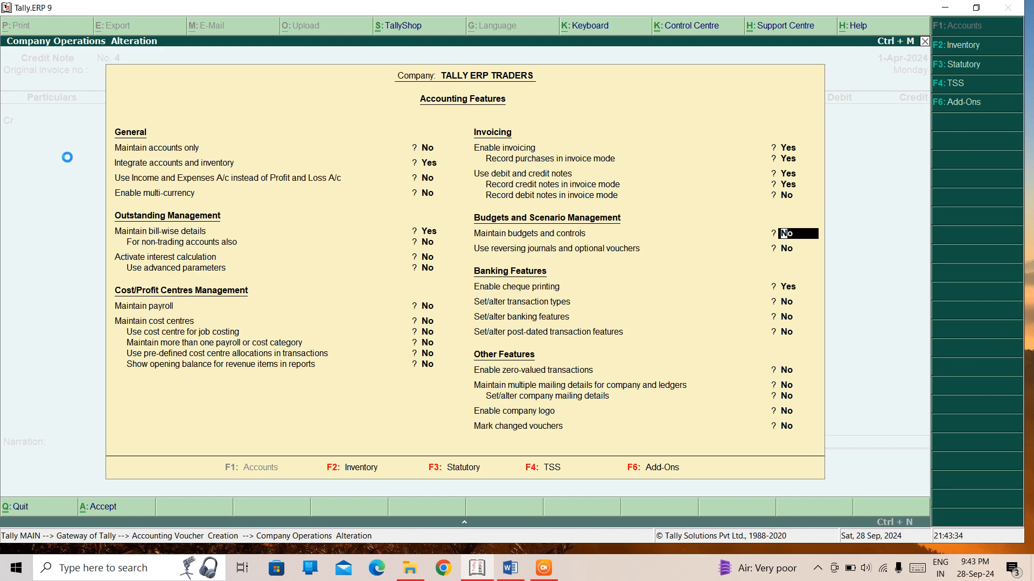
key("ctrl+a")
key("Escape")
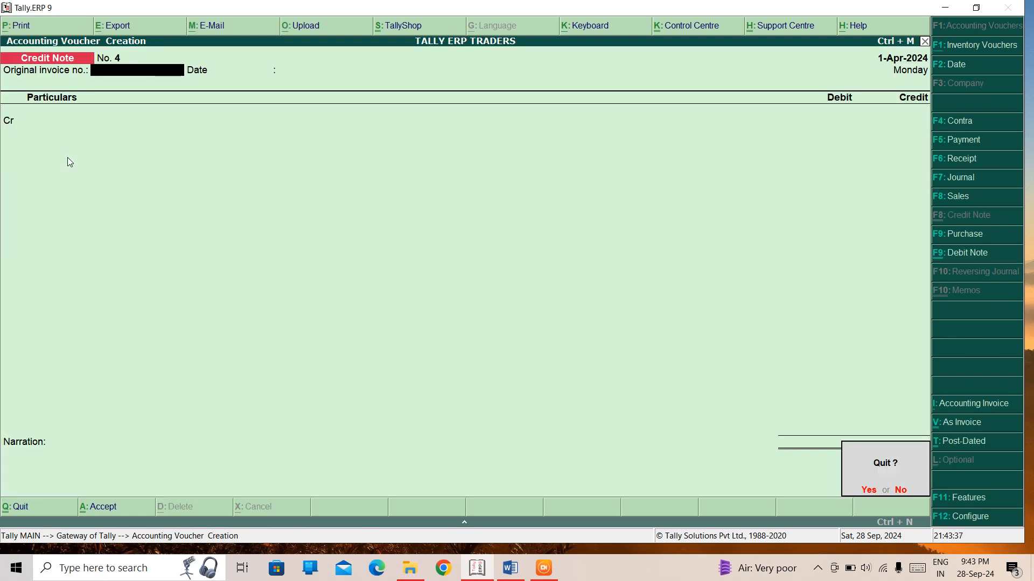
key("y")
key("Return")
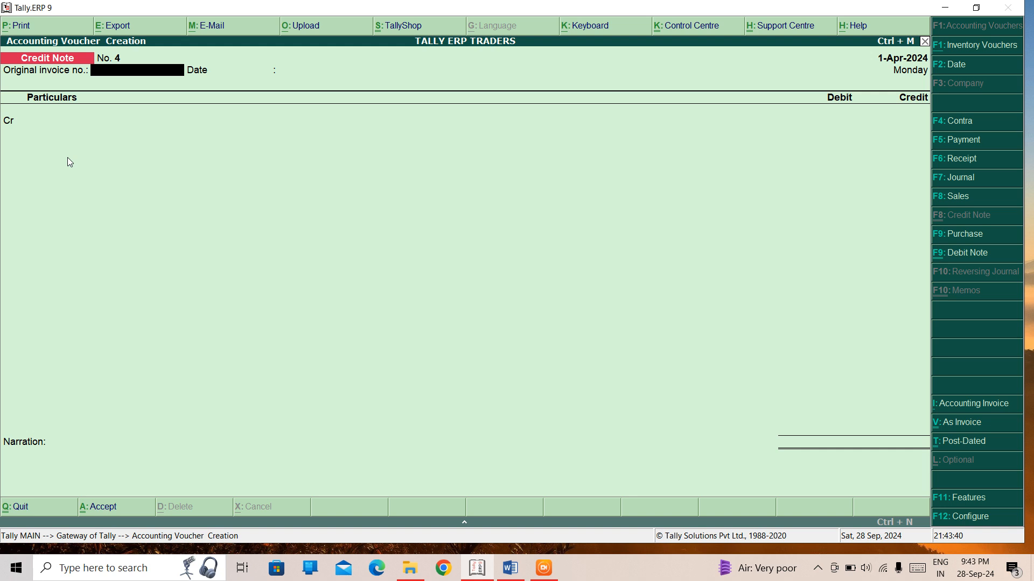
key("F11")
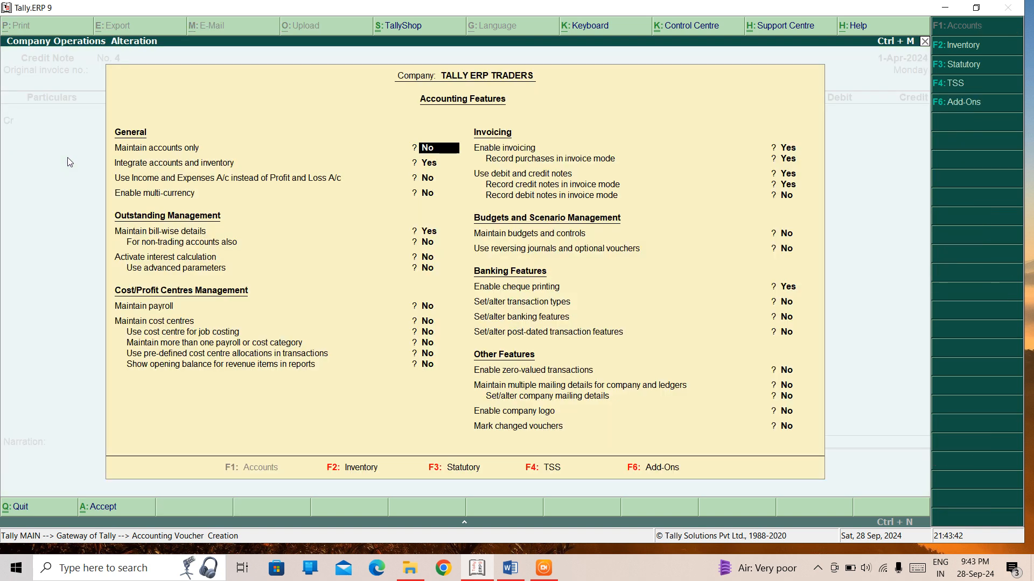
key("BackSpace")
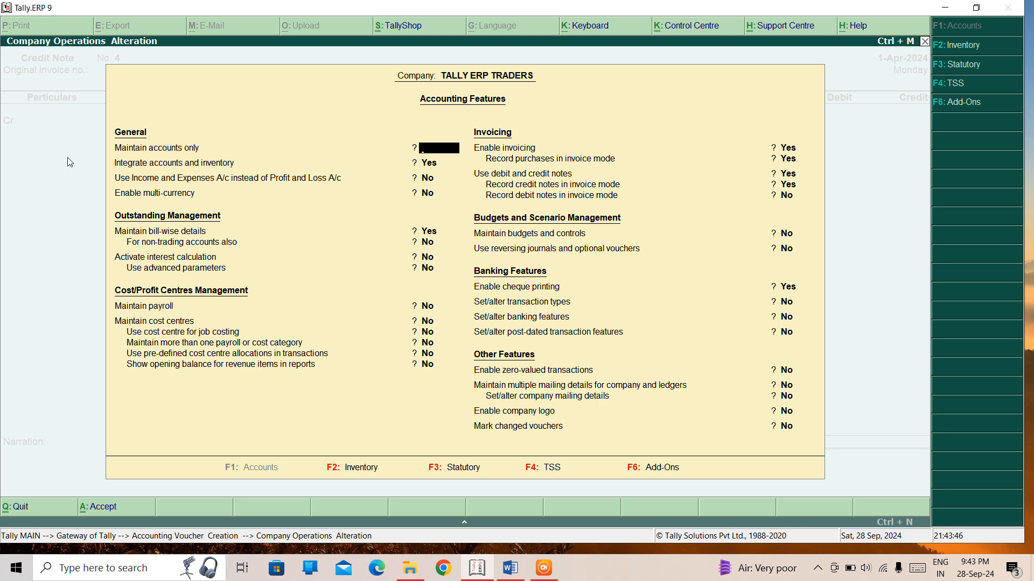
key("Escape")
key("y")
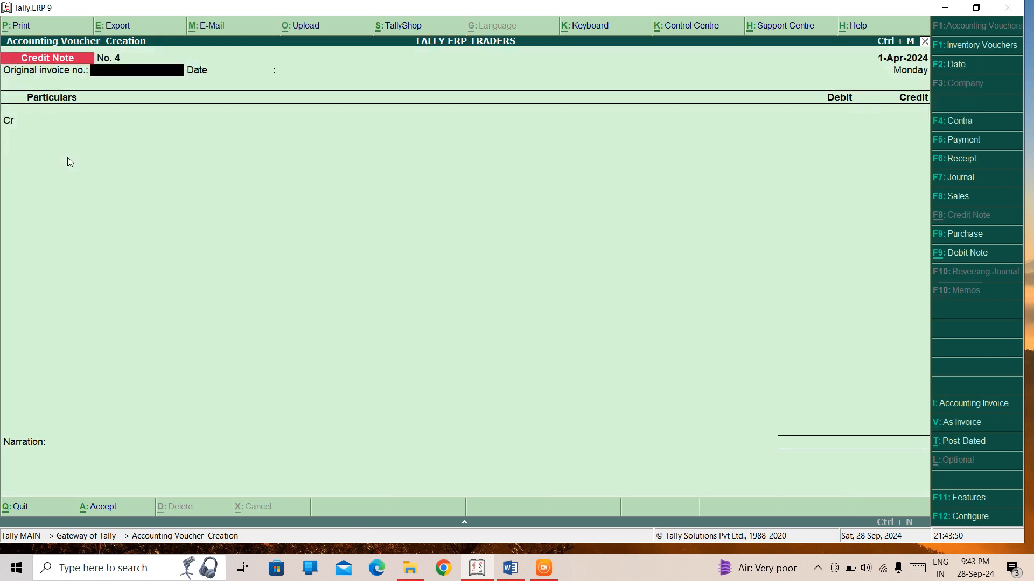
Return to the gateway and set recording debit notes in invoice mode to Yes in the company's inventory features.
key("Escape")
key("Return")
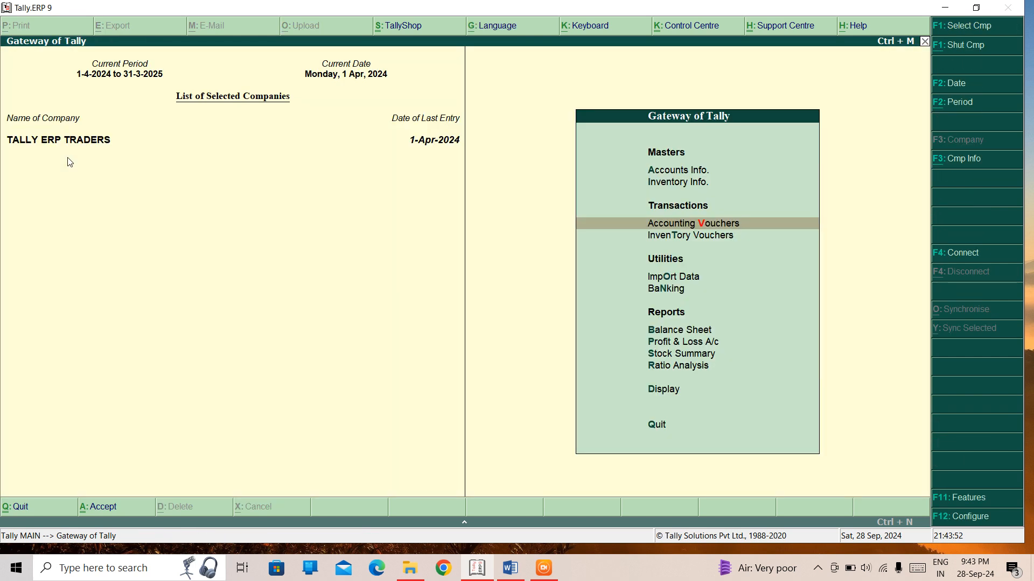
key("F11")
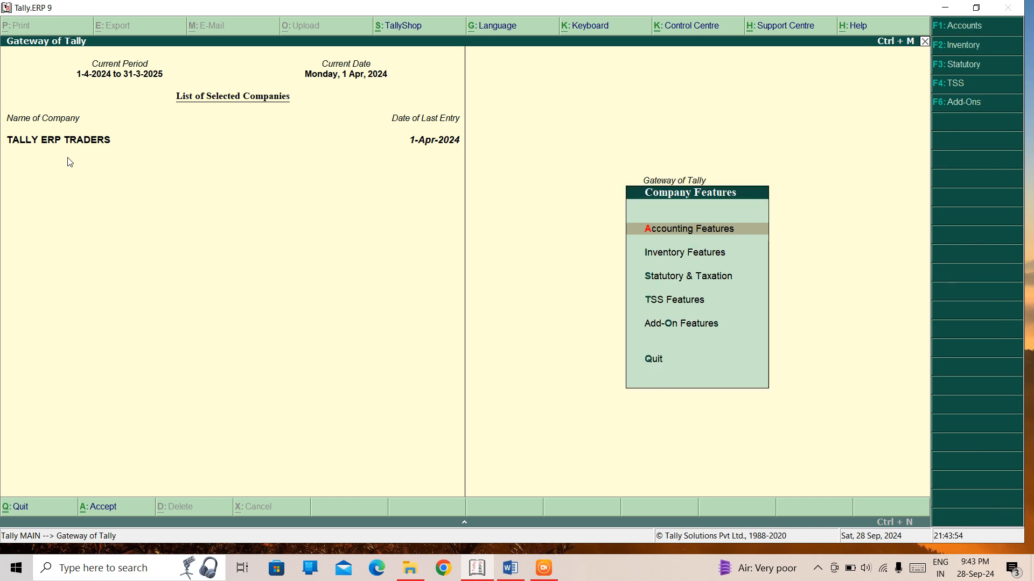
key("Down")
key("Return")
key("Return")
key("Return")
key("Return")
key("Return")
key("Return")
key("Return")
key("Return")
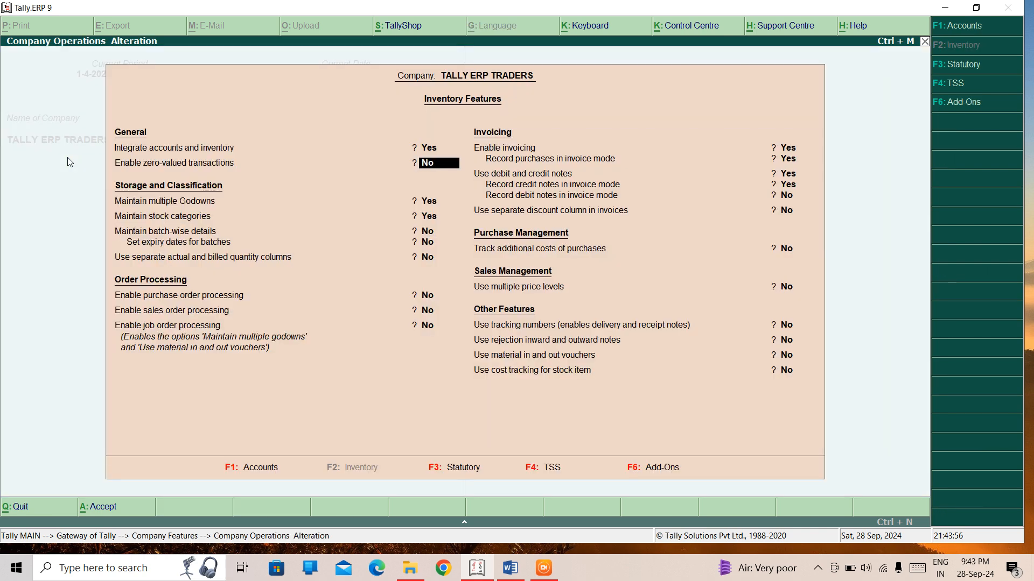
key("Return")
key("Return")
key("Return")
key("Return")
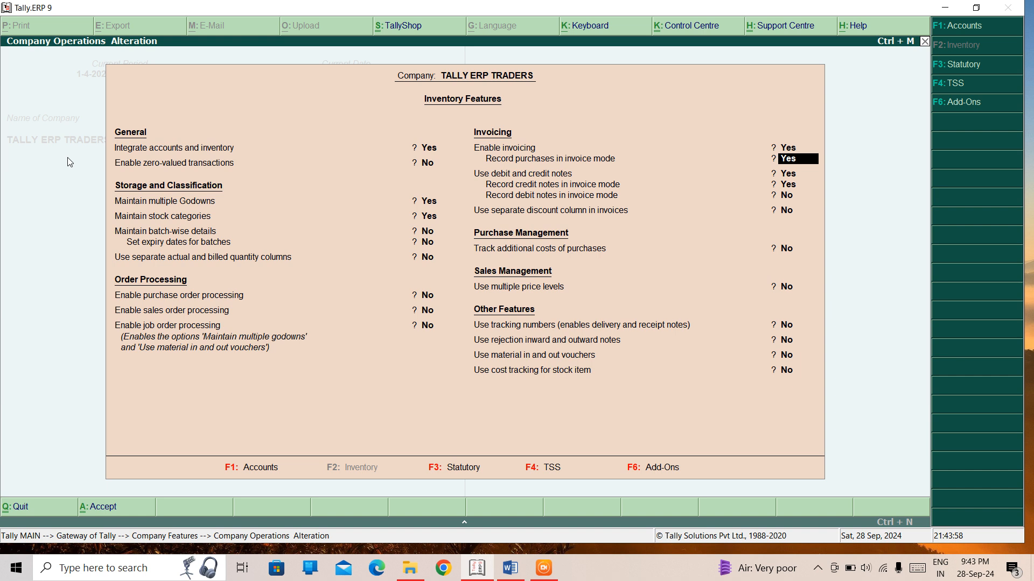
type("Y")
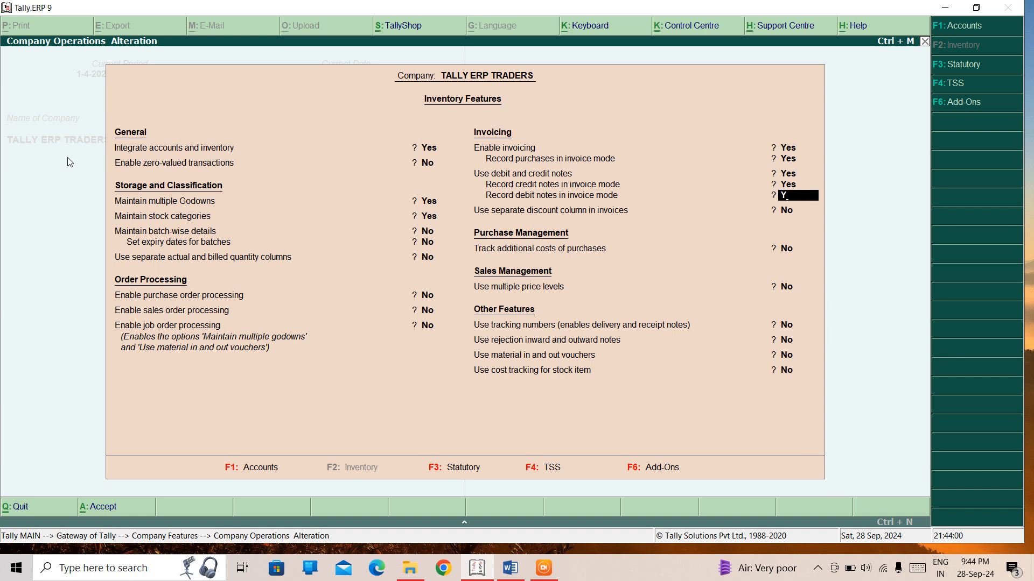
key("Up")
type("Y")
key("Return")
key("Up")
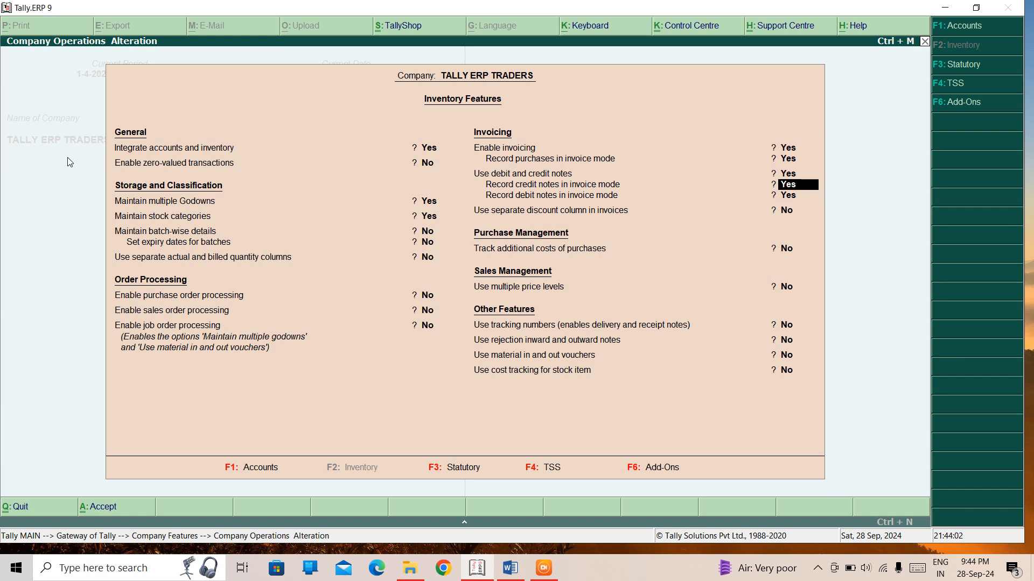
Confirm Yes for using debit and credit notes and save the inventory features.
key("Up")
key("Up")
type("Y")
key("Return")
key("Return")
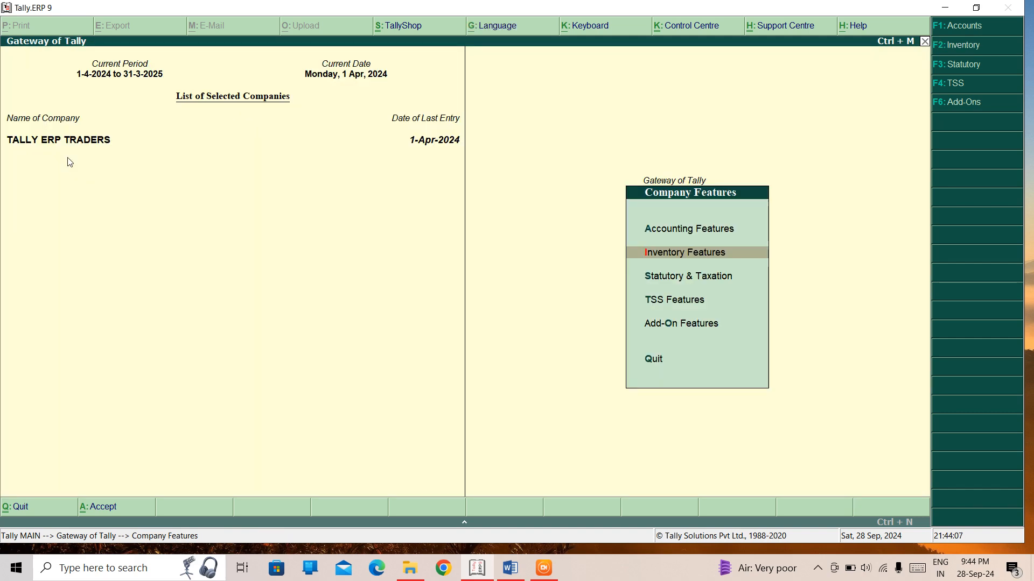
Reopen the credit note under accounting vouchers and switch its entry mode from voucher to item invoice.
key("Escape")
key("Return")
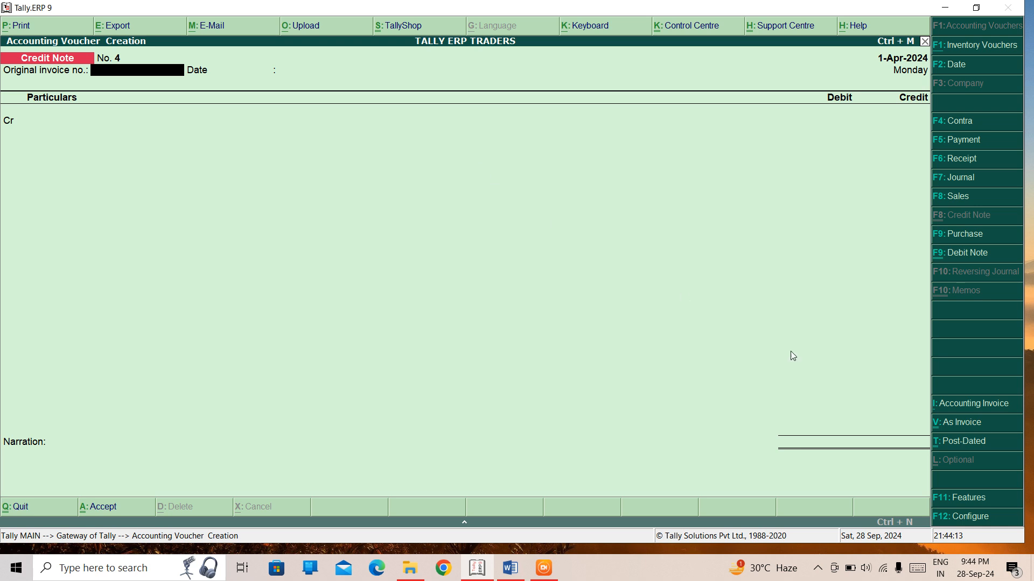
left_click(954, 404)
left_click(955, 405)
left_click(952, 423)
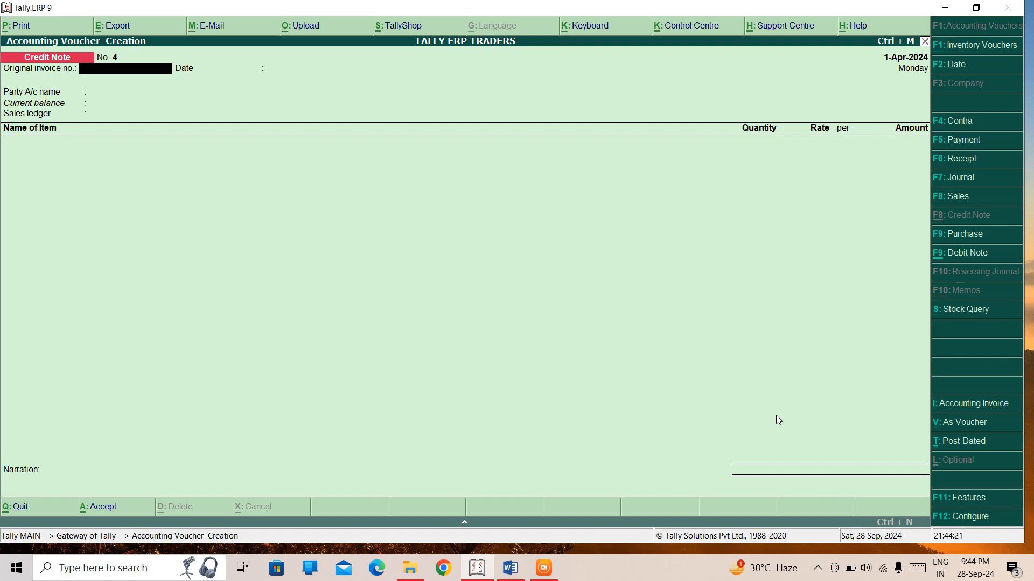
left_click(970, 424)
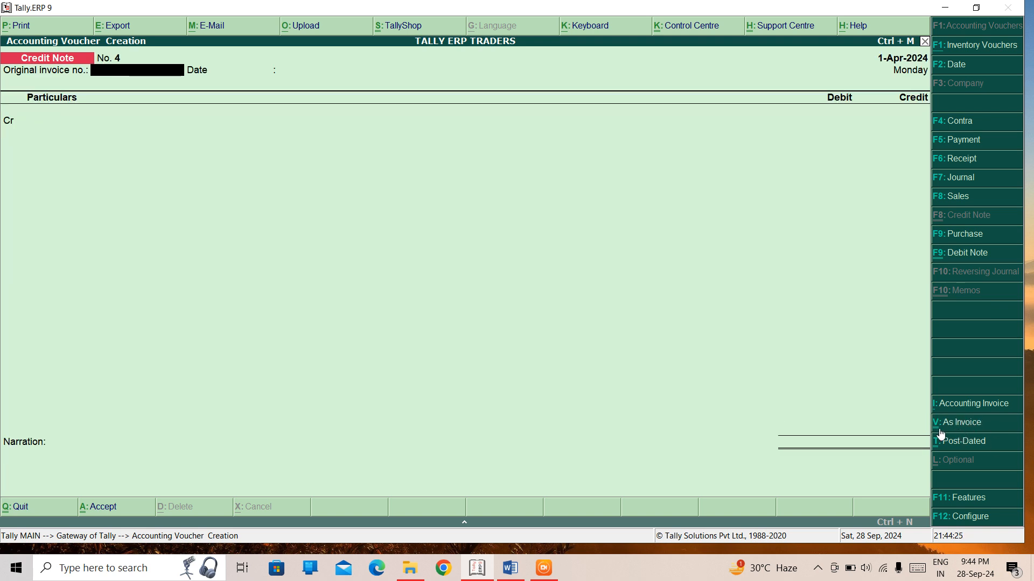
left_click(948, 426)
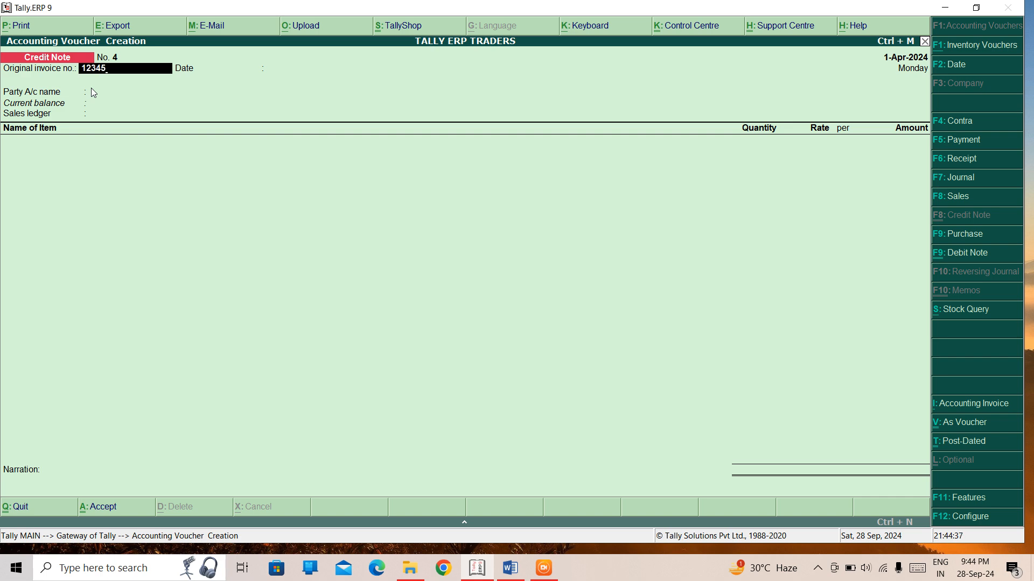
Enter 12345 as the original invoice number with the invoice date 1-Apr-2024.
key("Return")
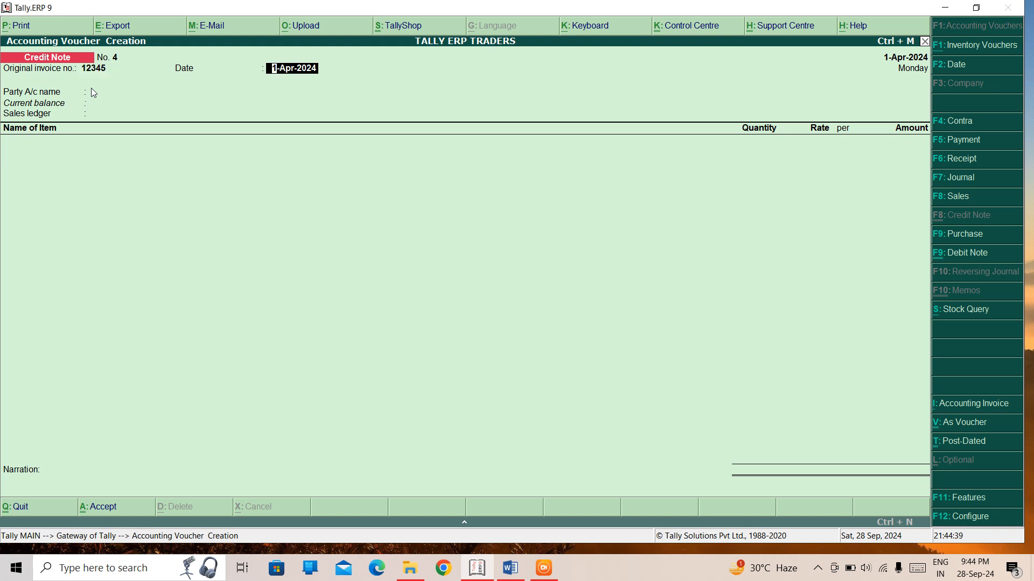
key("Return")
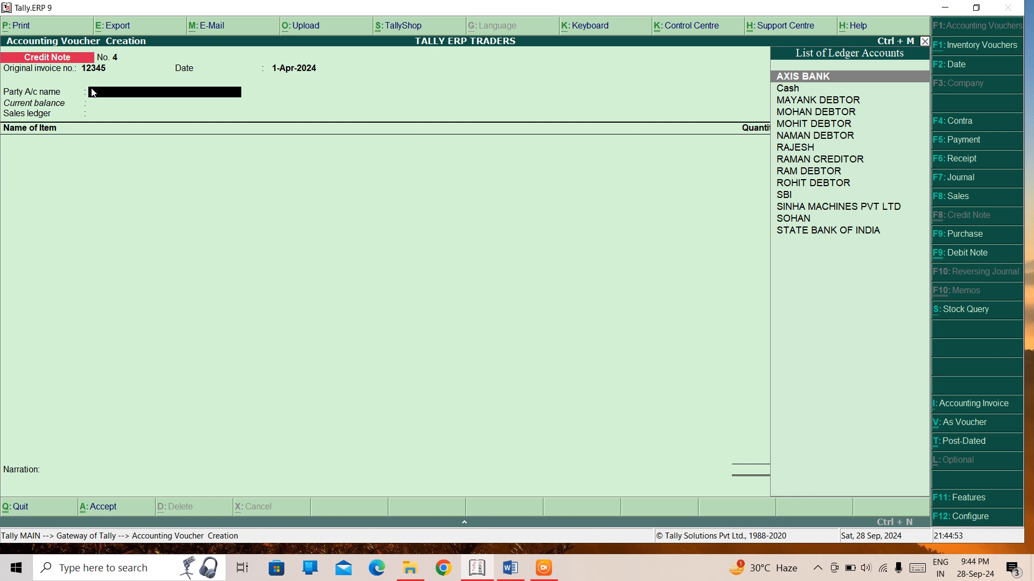
Choose Cash as the credit note's party account and leave the receipt and order details blank.
key("Down")
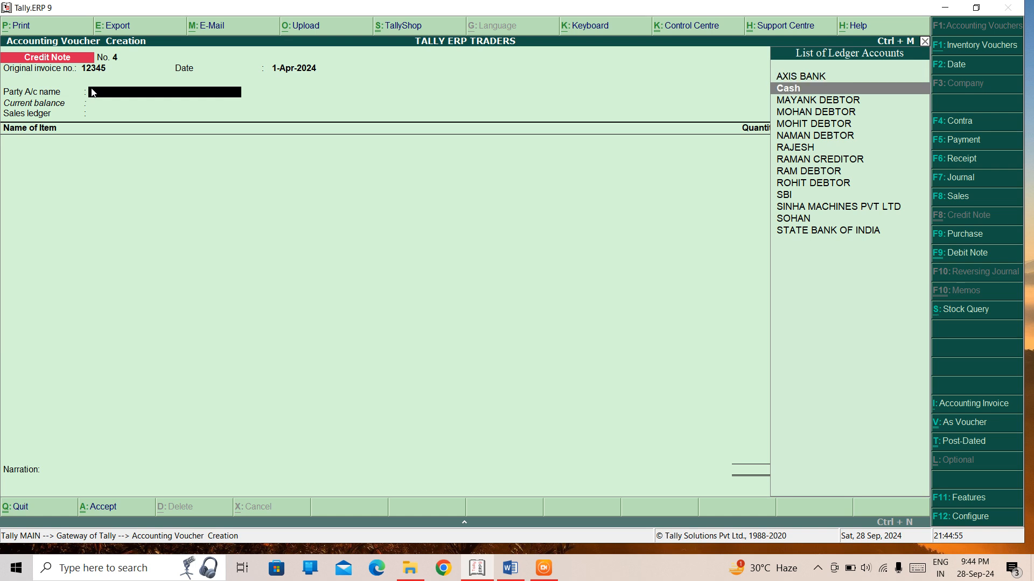
key("Return")
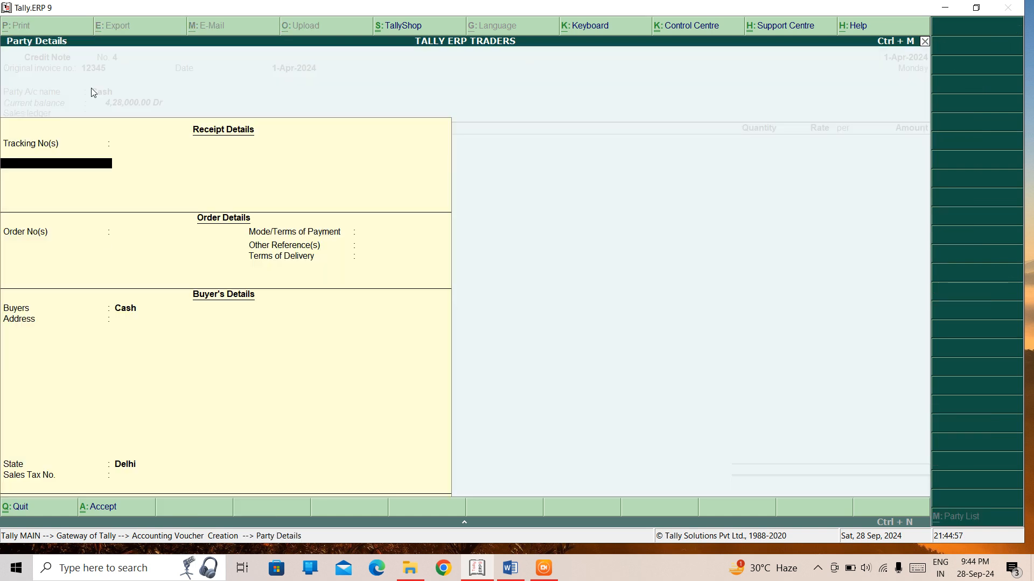
key("Return")
key("Return")
key("Return")
key("Return")
key("Return")
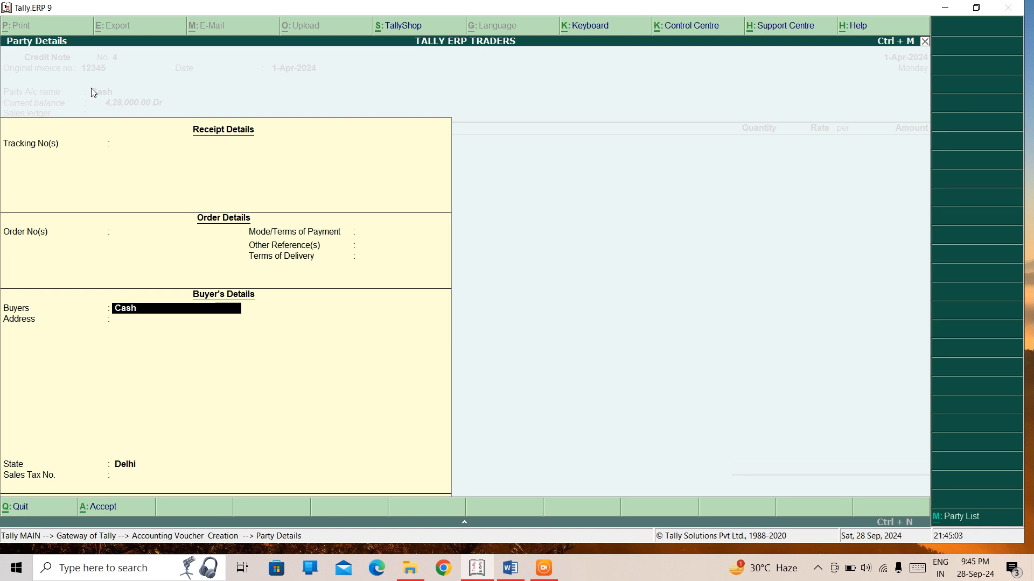
Enter the buyer's name and address in the party details, keep Delhi as the state, and accept them.
type("MR ABC")
key("Return")
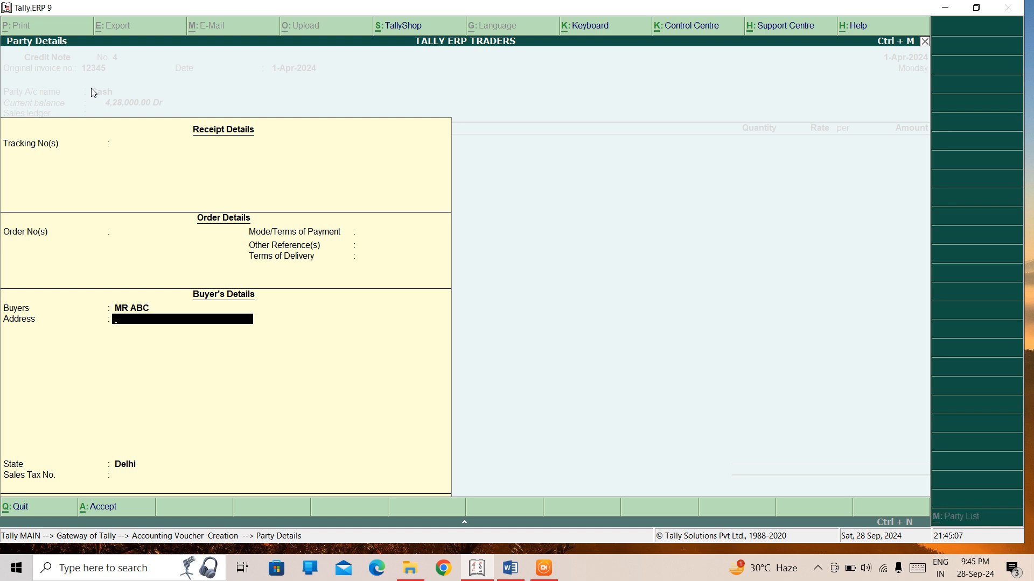
type("TILAK NAGAR")
key("Return")
key("Return")
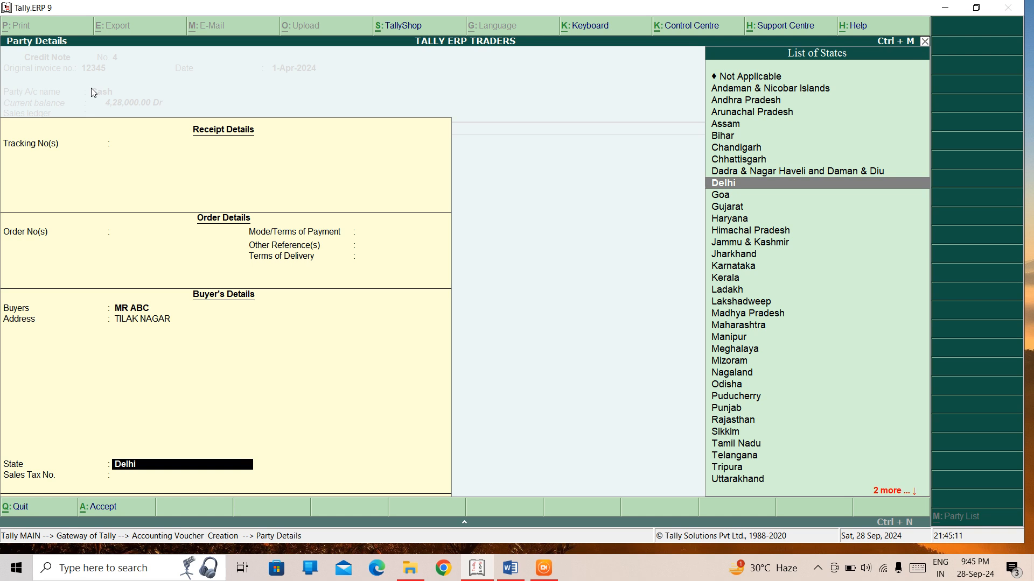
key("Return")
key("Return")
Set the credit note's sales ledger to SALES RETURN.
type("SAL")
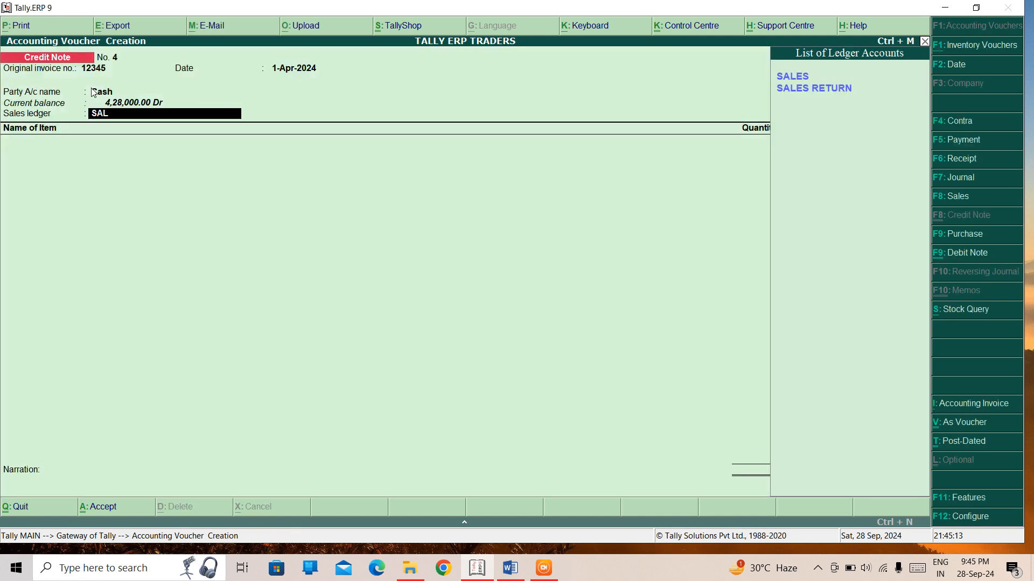
key("Return")
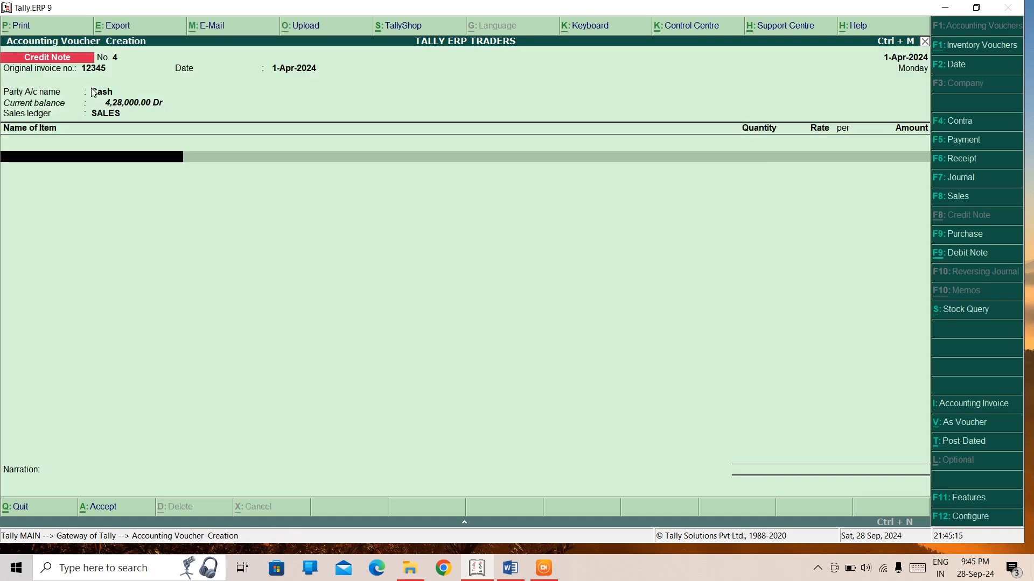
key("BackSpace")
key("Down")
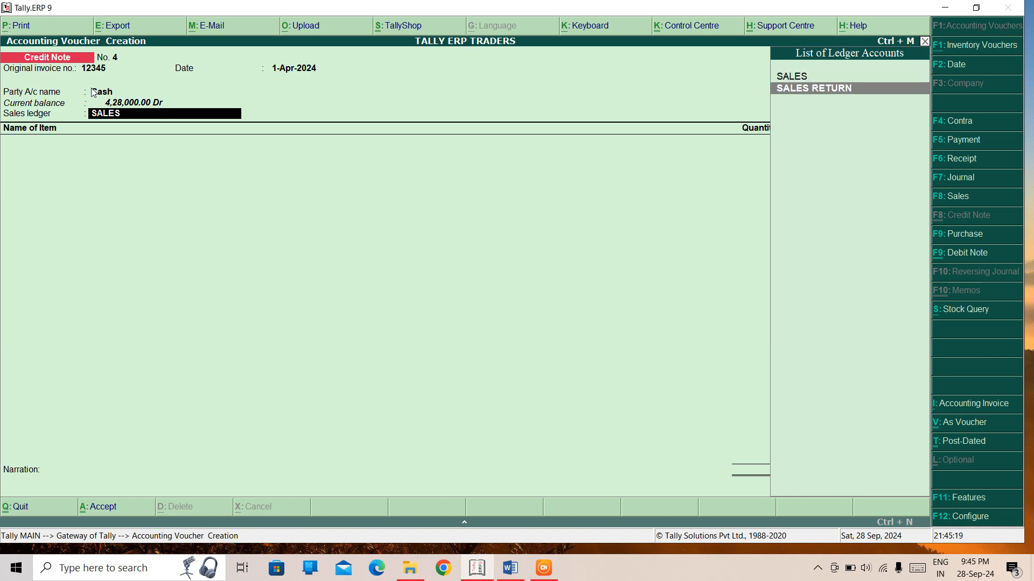
key("Return")
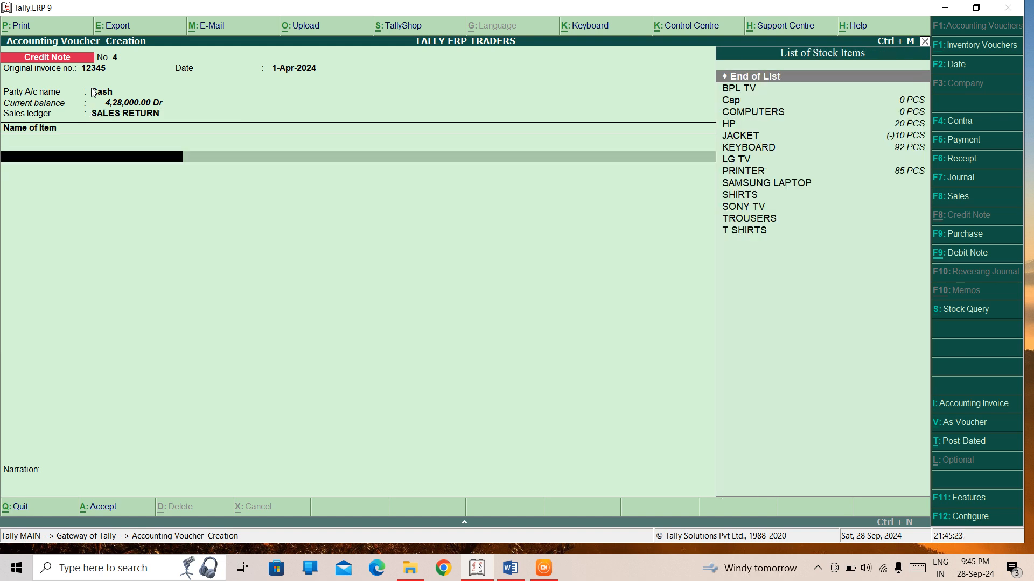
Add the stock item Cap, allocating 72 PCS to the DELHI godown at a rate of 1,000.00.
type("C")
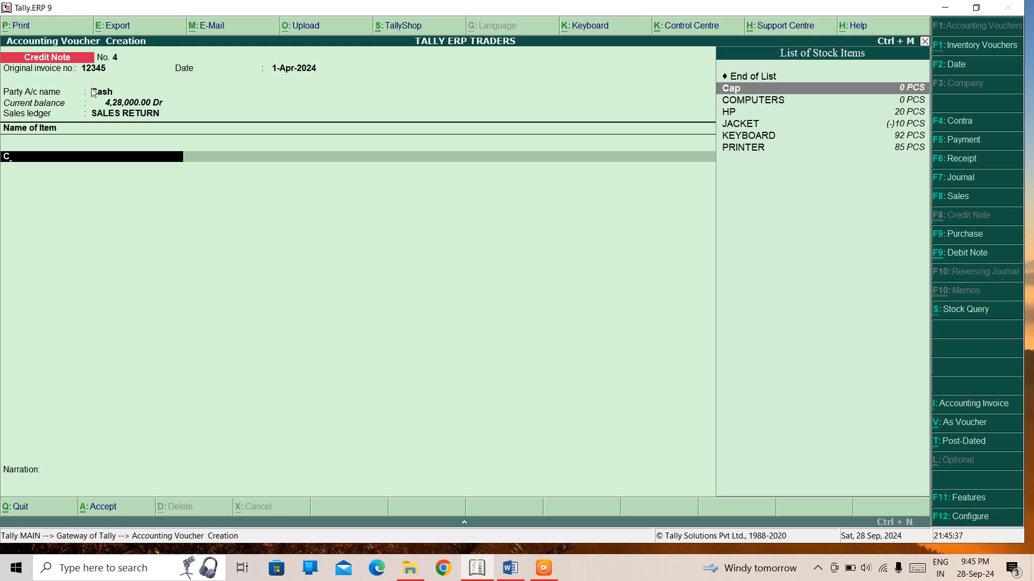
key("Return")
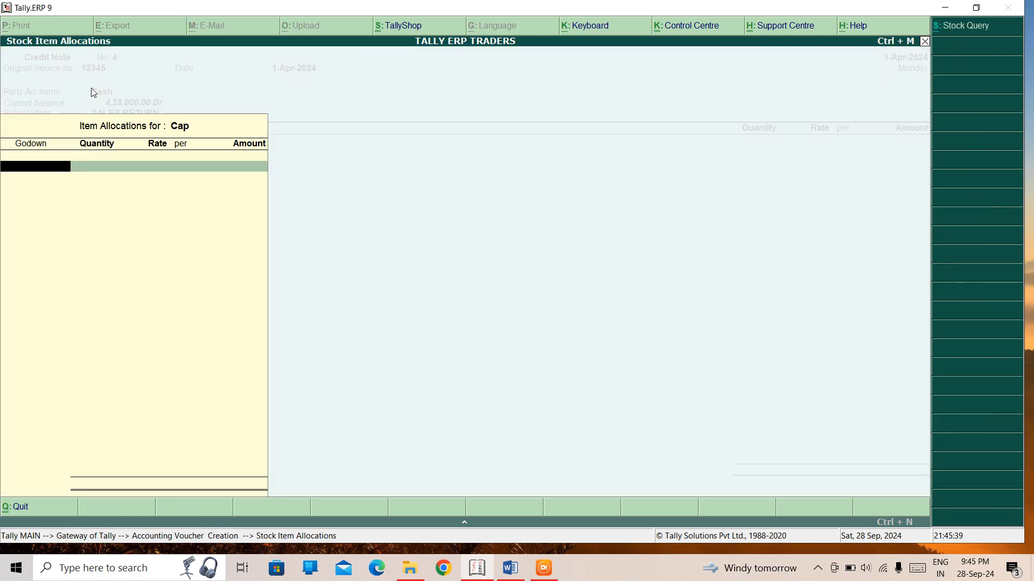
type("de")
key("Return")
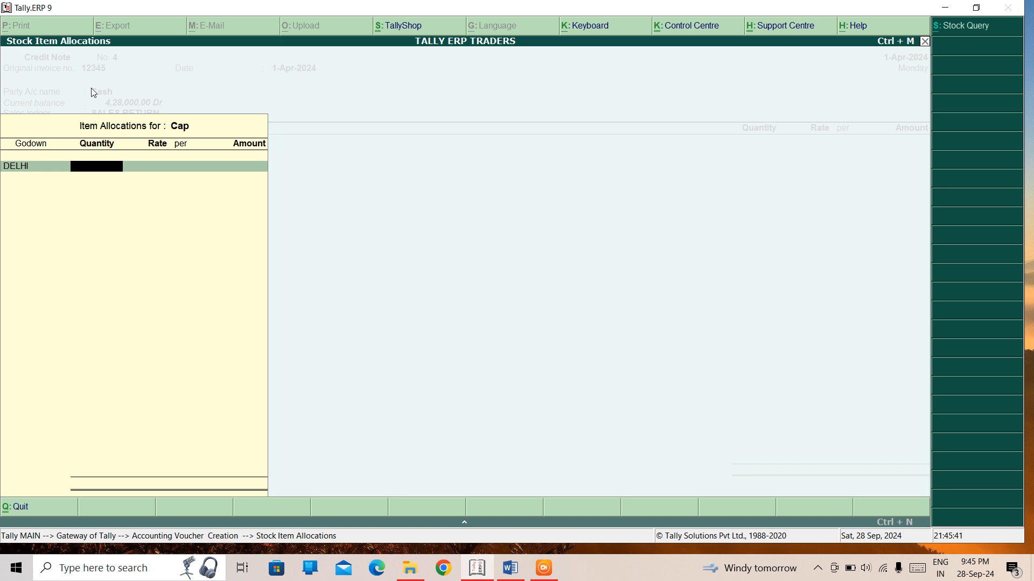
type("72")
key("Return")
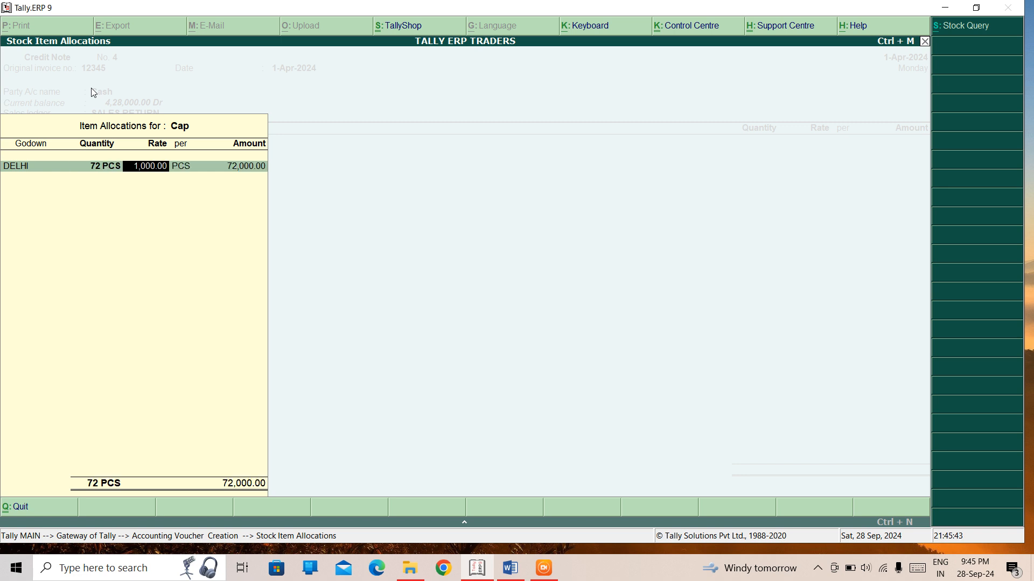
key("Return")
key("Return")
key("Return")
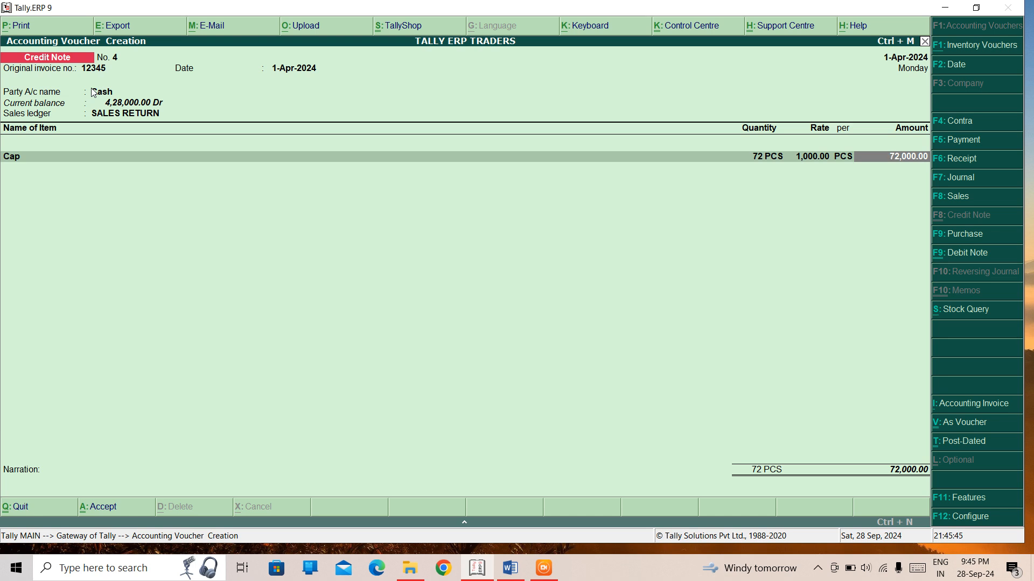
End the item list, enter the narration BEING SALES RETURN OF ALL STOCK ITEMS, and save the credit note.
key("Return")
key("Return")
key("Return")
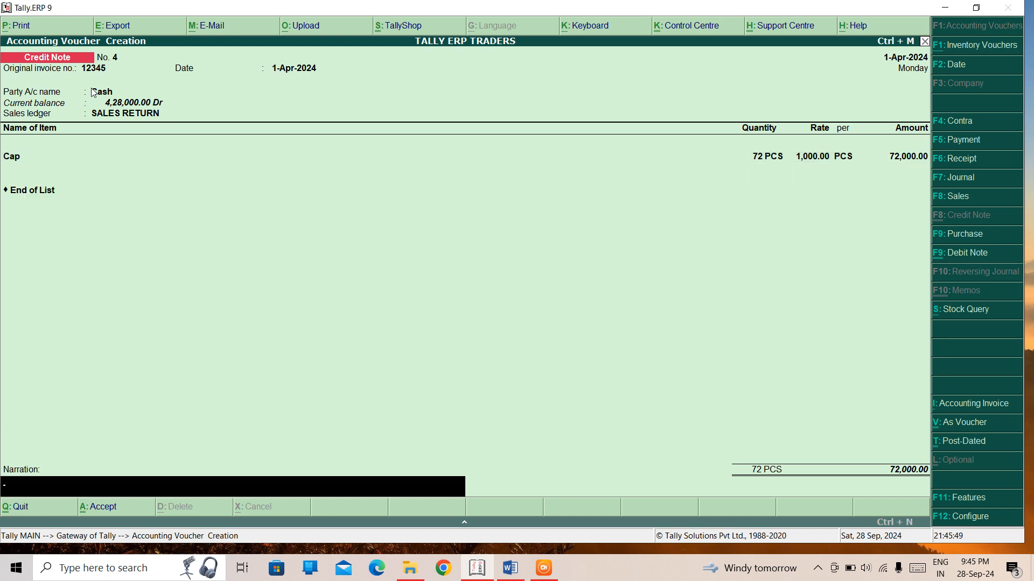
type("BEING SALES RETURN OF ALL")
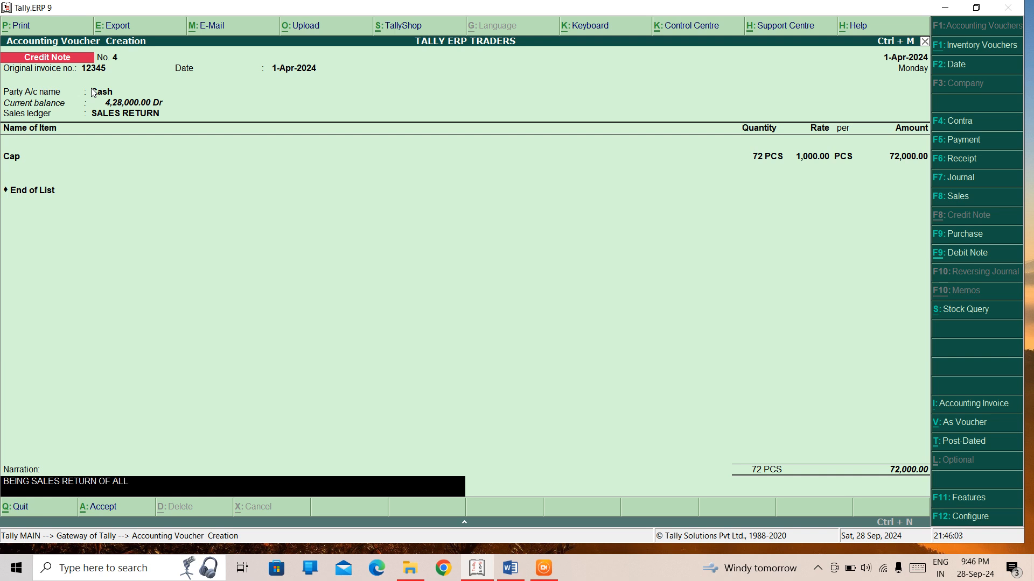
type(" STOCK ITEMS")
key("Return")
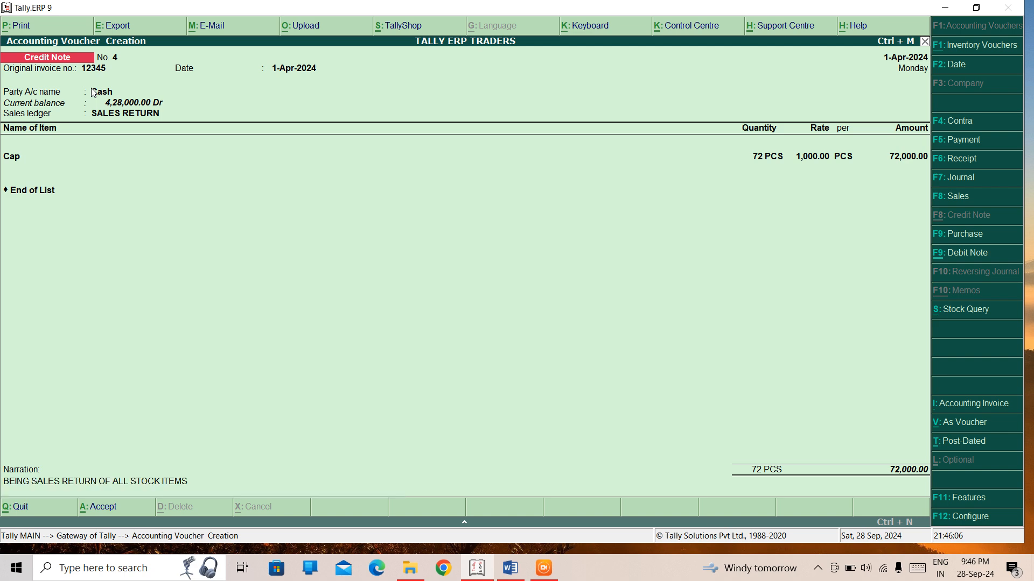
key("Return")
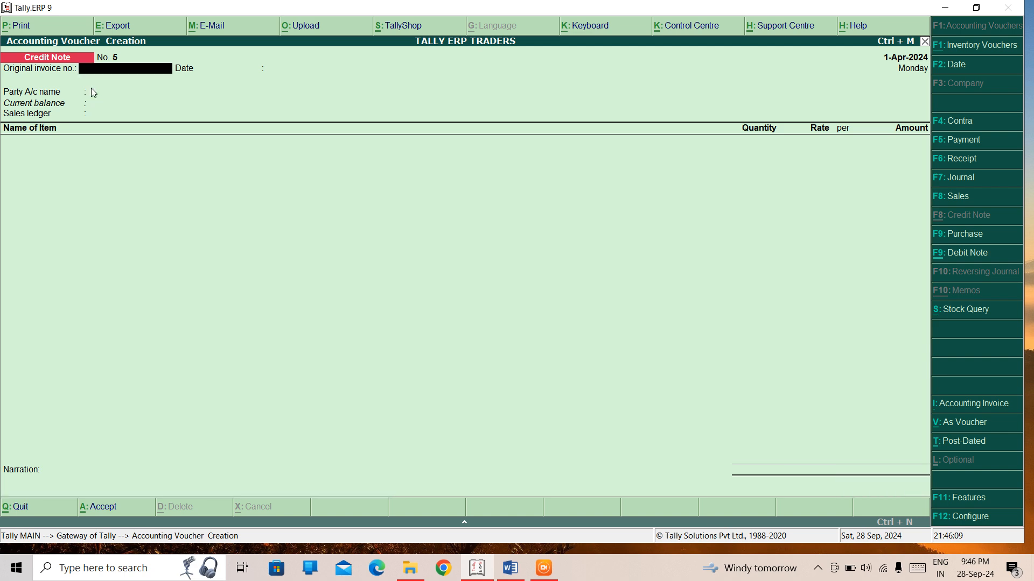
key("Escape")
key("Return")
key("Down")
key("Down")
key("Down")
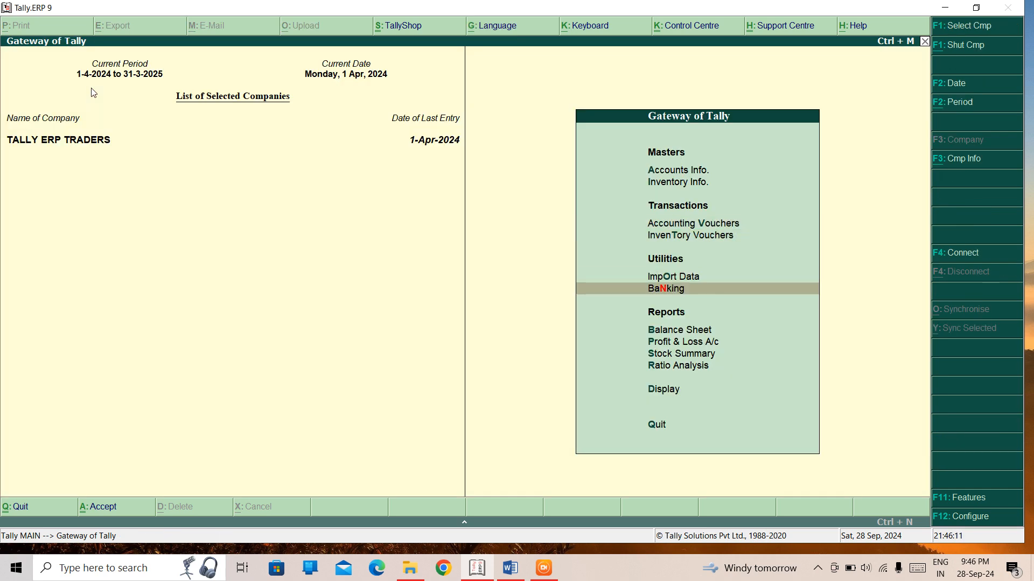
key("Up")
key("Up")
key("Up")
key("Return")
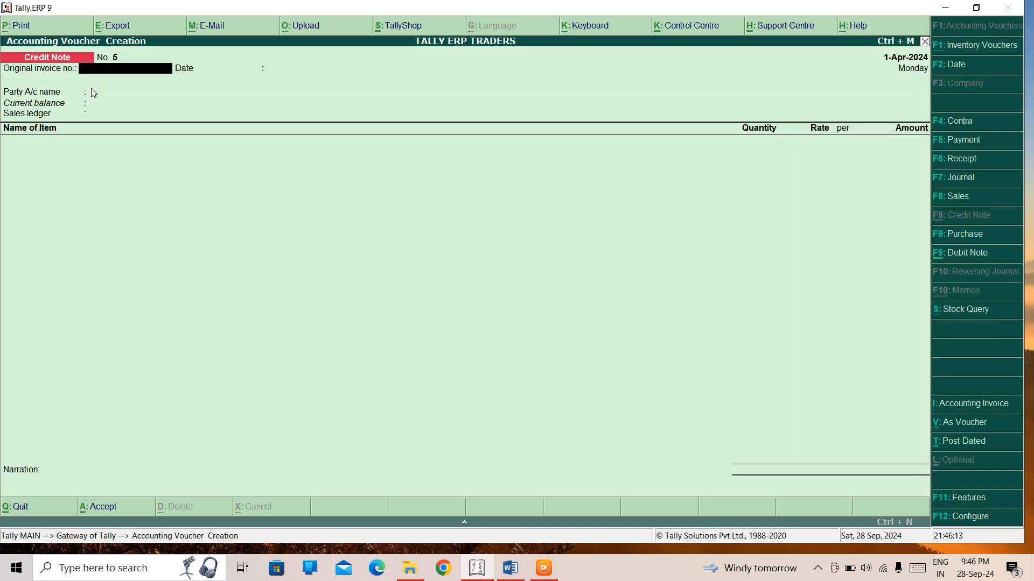
Check Cap's stock in the item list of a blank credit note using AXIS BANK and SALES, and discard the voucher.
key("Return")
key("Return")
key("Return")
key("ctrl+a")
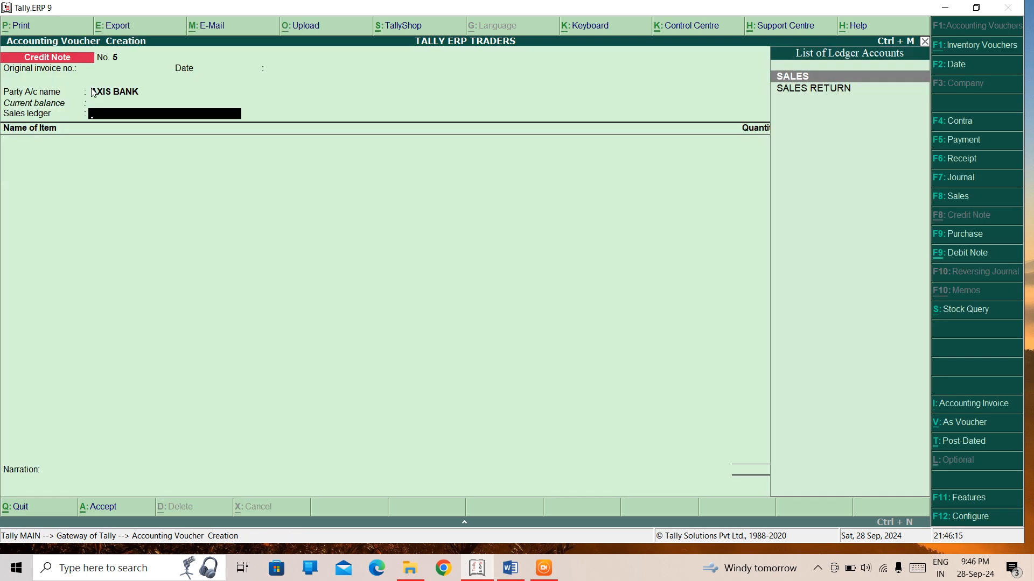
key("Return")
type("C")
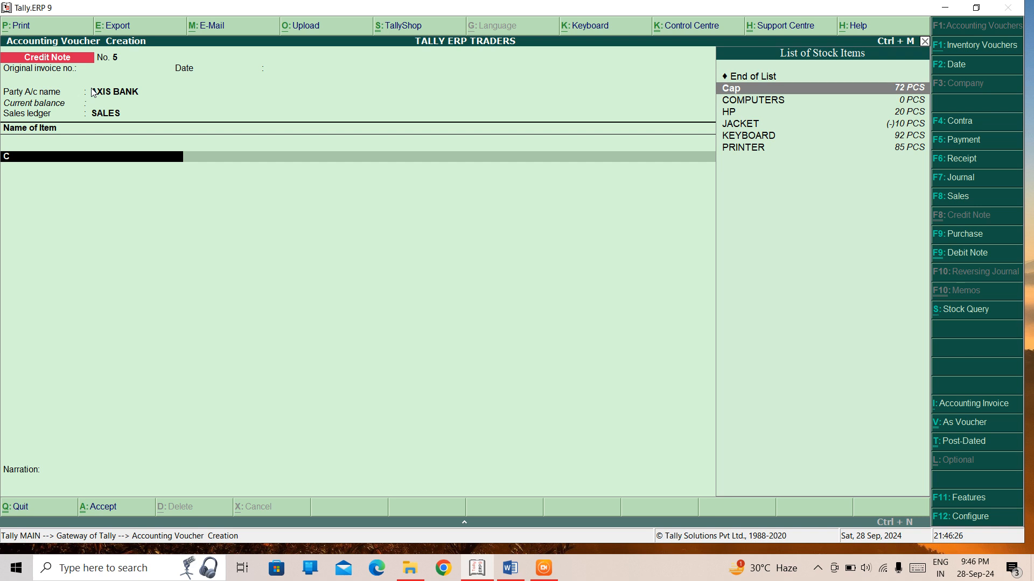
key("BackSpace")
key("Escape")
key("Return")
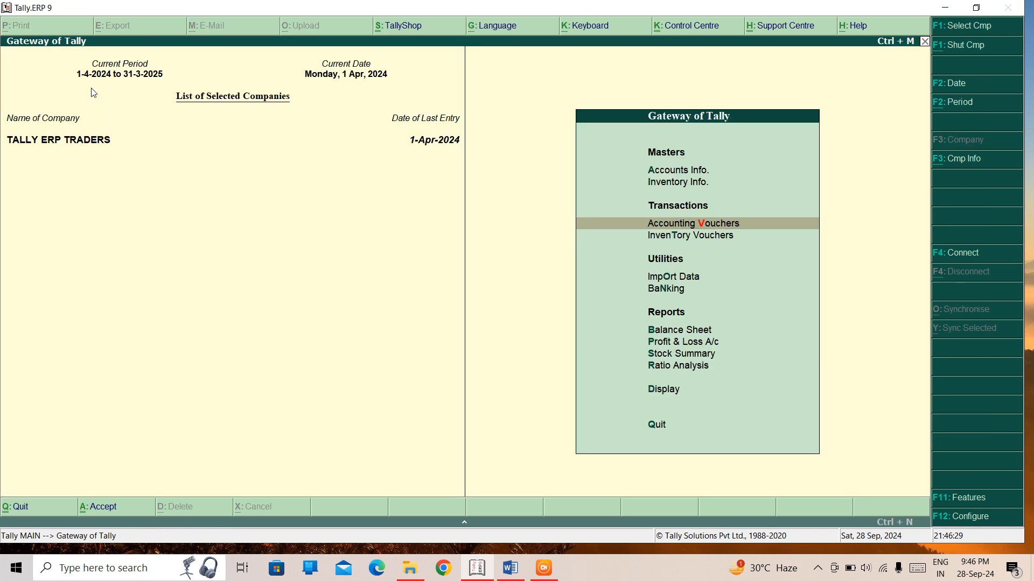
Open the Profit & Loss account and drill into the Sales Accounts group summary.
key("Down")
key("Down")
key("Down")
key("Down")
key("Down")
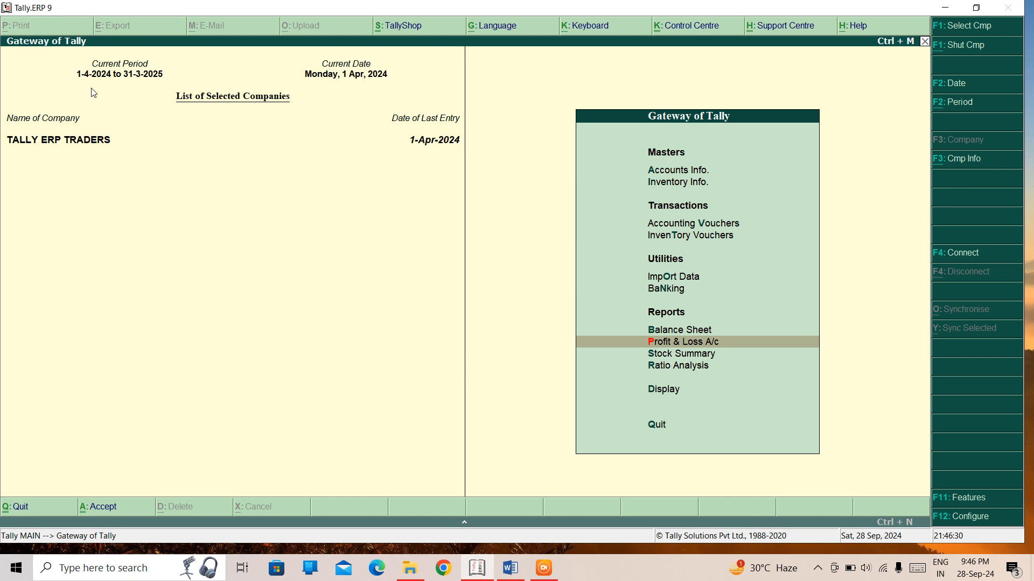
key("Return")
key("Right")
key("Return")
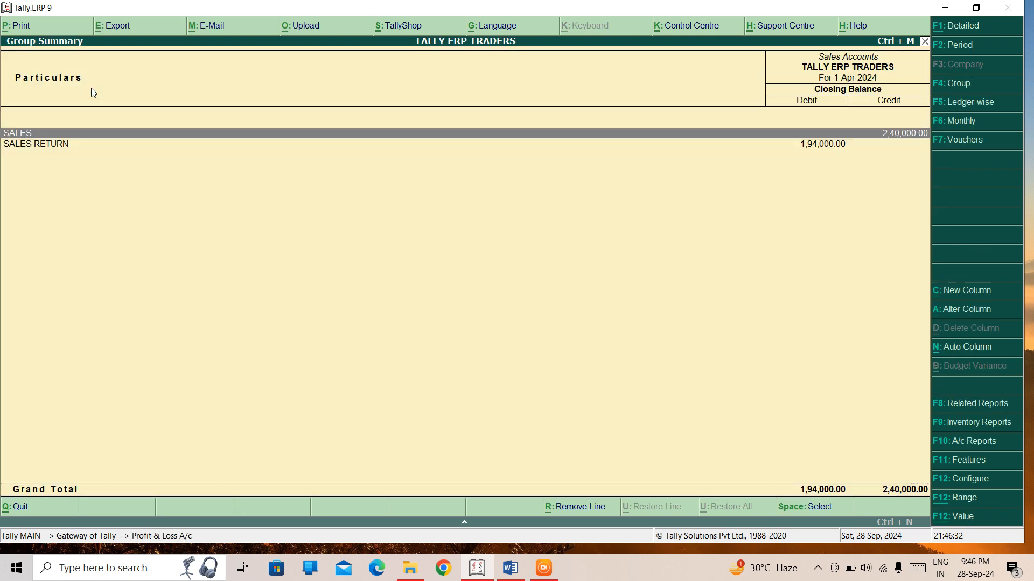
Review the April vouchers in the SALES ledger down to voucher 4 and return to the group summary.
key("Return")
key("Return")
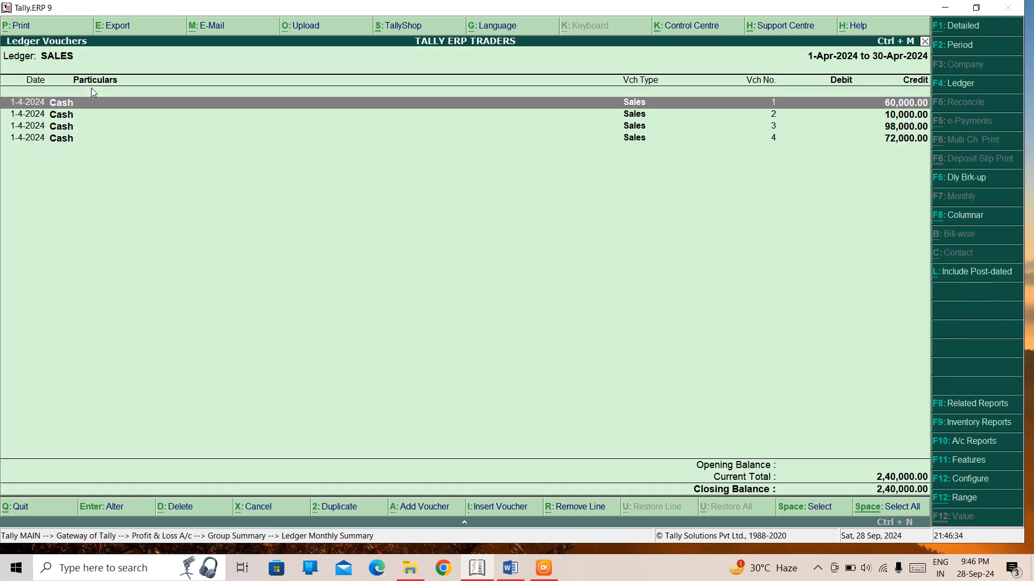
key("Down")
key("Down")
key("Down")
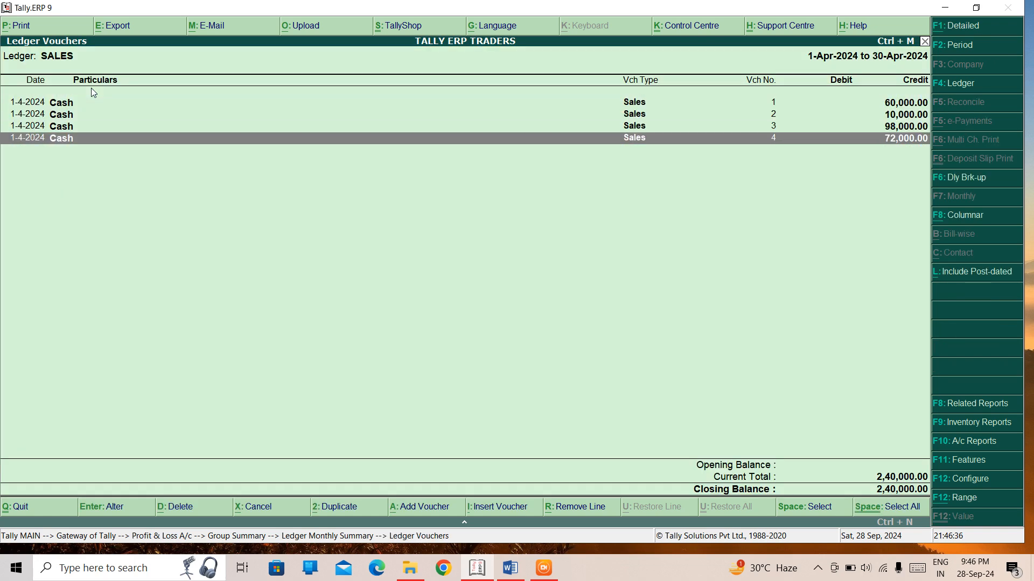
key("Escape")
key("Escape")
Review the April credit notes in the SALES RETURN ledger down to voucher 4 and return to the gateway.
key("Down")
key("Return")
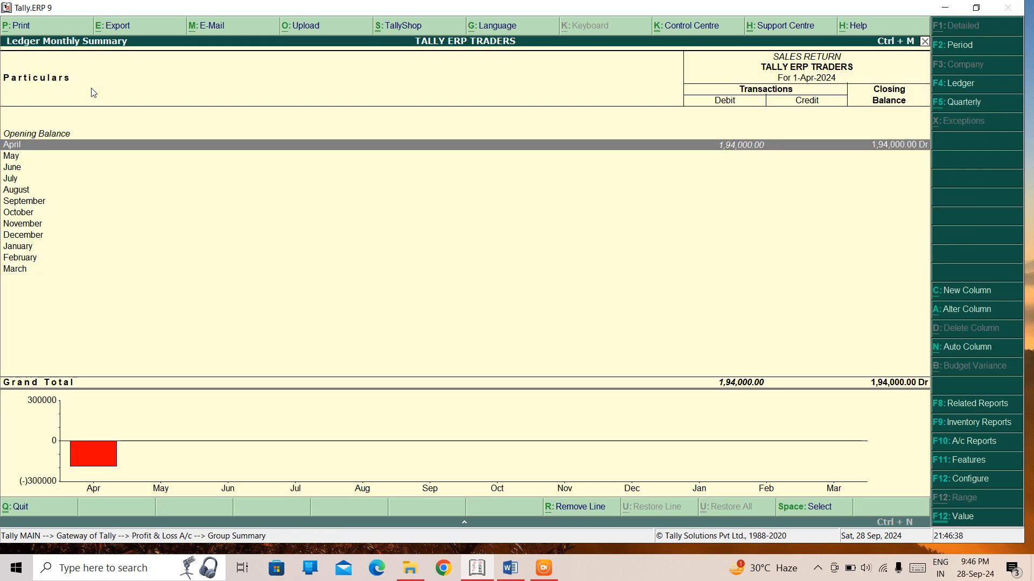
key("Return")
key("Down")
key("Down")
key("Down")
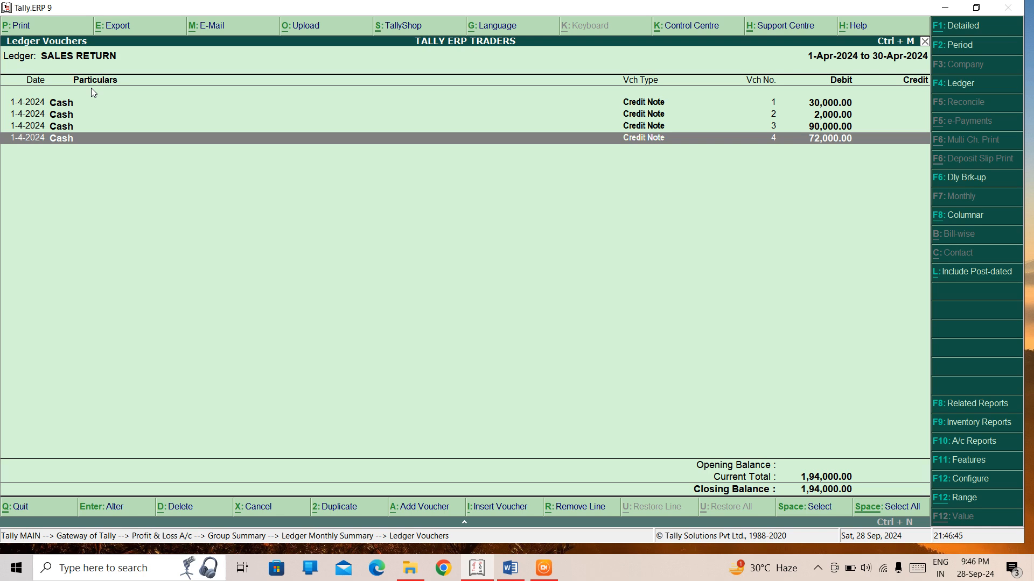
key("Escape")
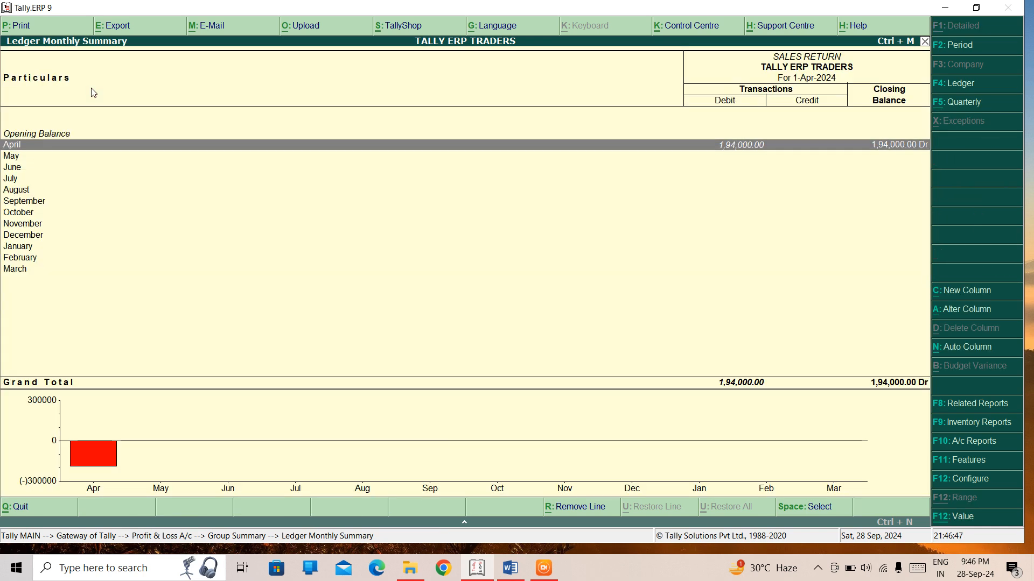
key("Escape")
key("Escape")
key("Escape")
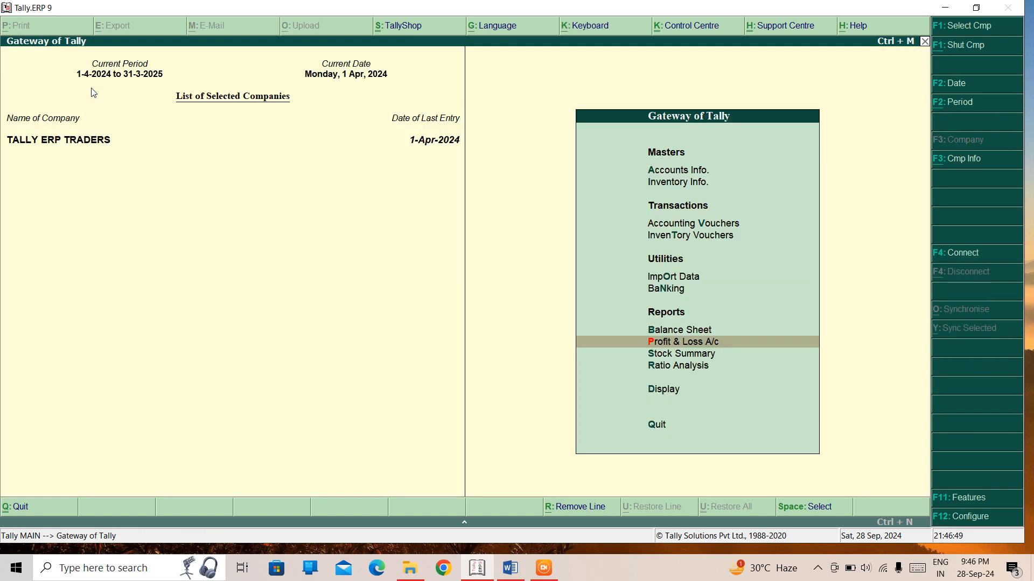
key("Up")
key("Up")
key("Up")
key("Up")
key("Up")
key("Up")
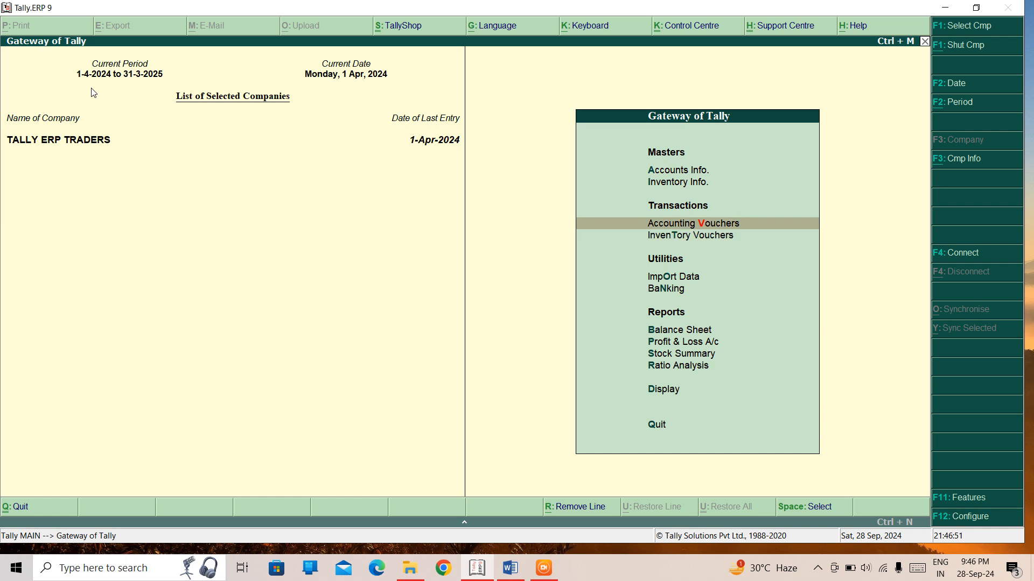
key("Up")
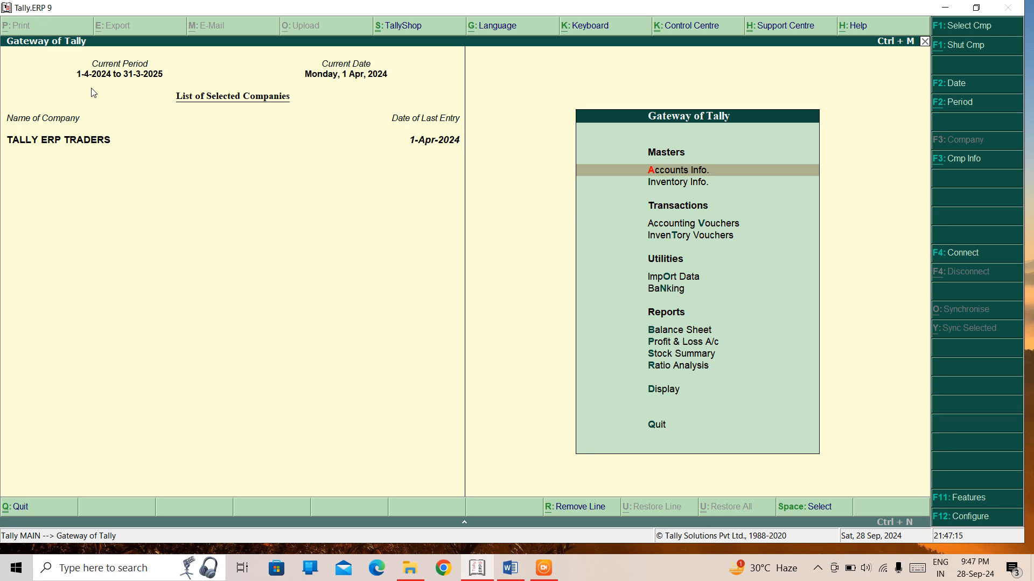
Open the company's Balance Sheet from the gateway.
key("Down")
key("Down")
key("Down")
key("Down")
key("Down")
key("Down")
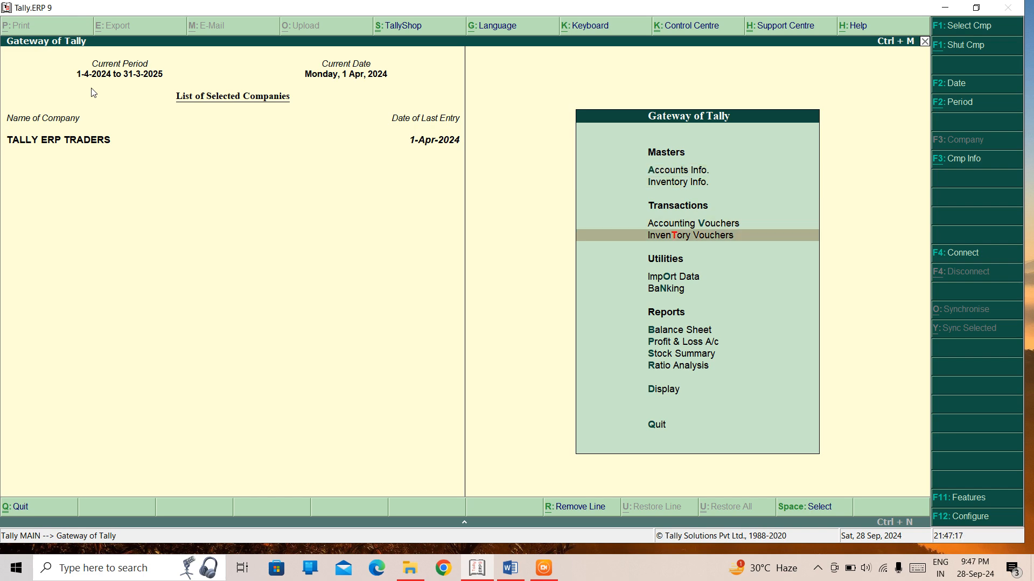
key("Return")
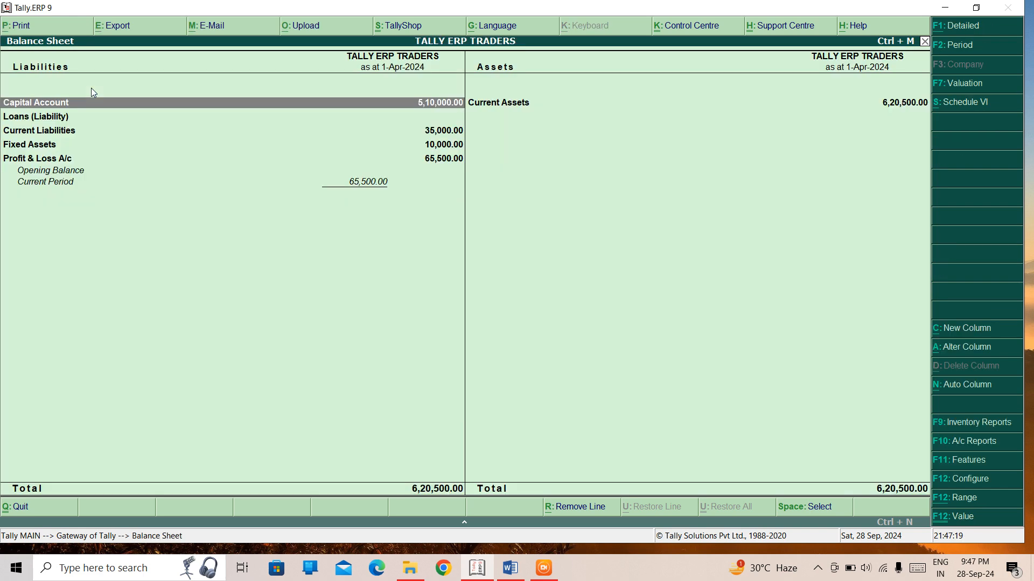
Drill from Current Assets through Cash-in-Hand to the Cash ledger's monthly summary and return to the Current Assets group summary.
key("Right")
key("Return")
key("Down")
key("Down")
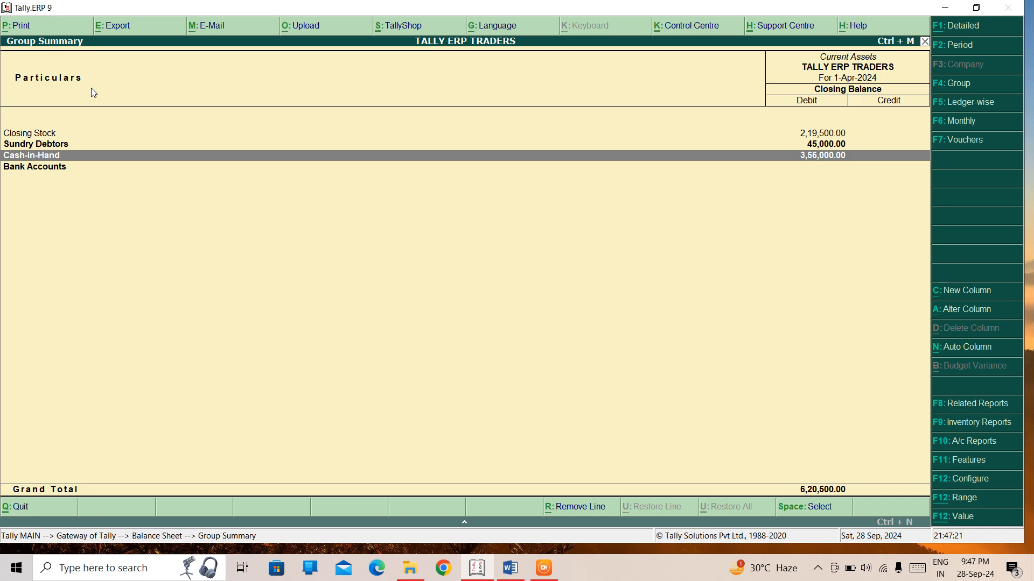
key("Return")
key("Return")
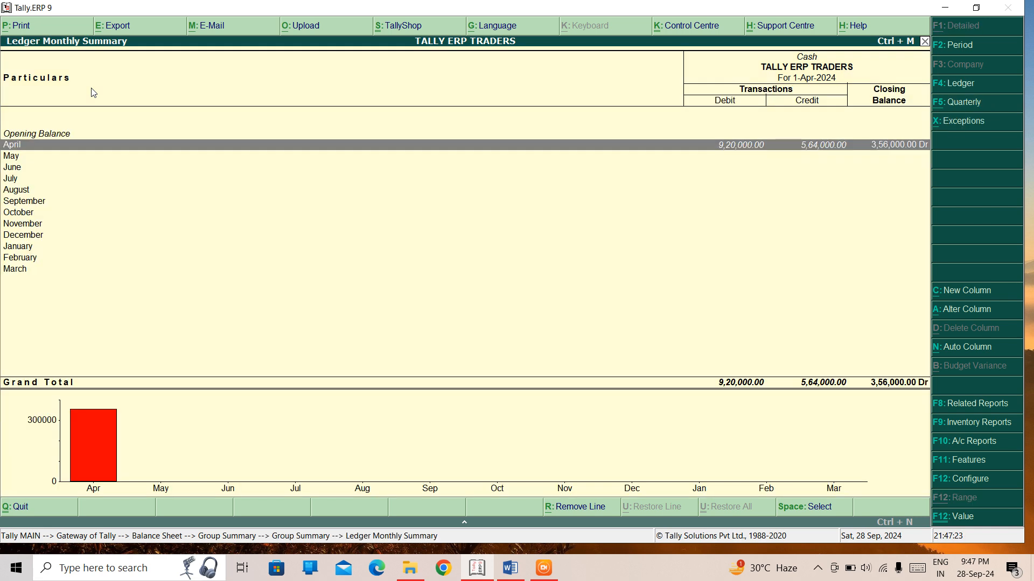
key("Escape")
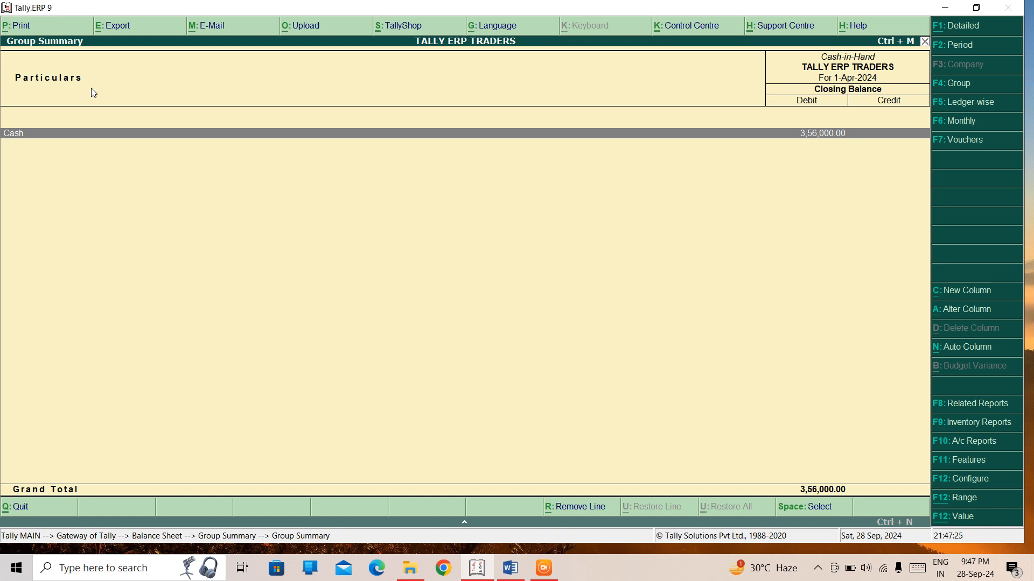
key("Escape")
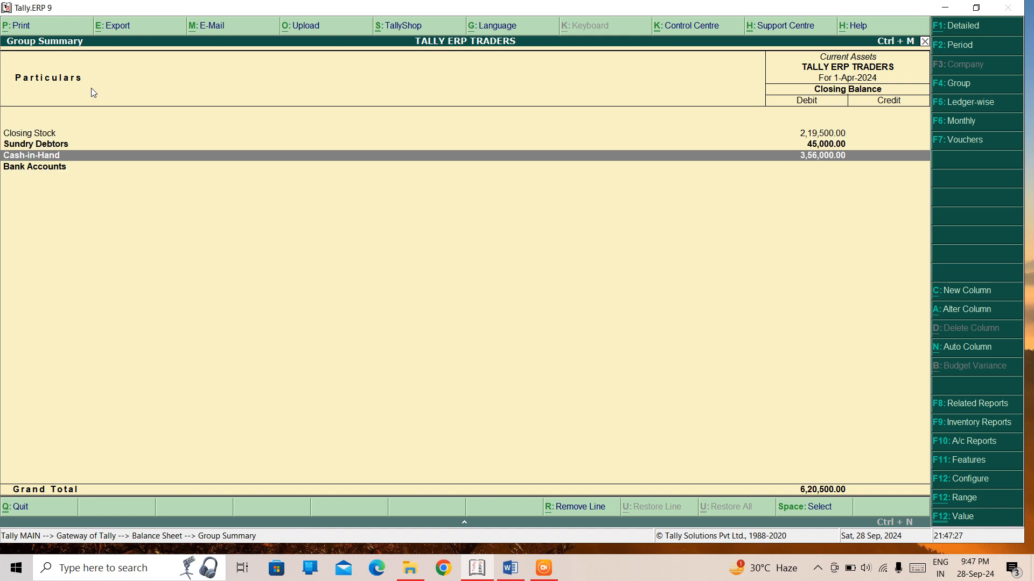
Look through the Bank Accounts, Sundry Debtors and Closing Stock lines under Current Assets and return to the Balance Sheet.
key("Down")
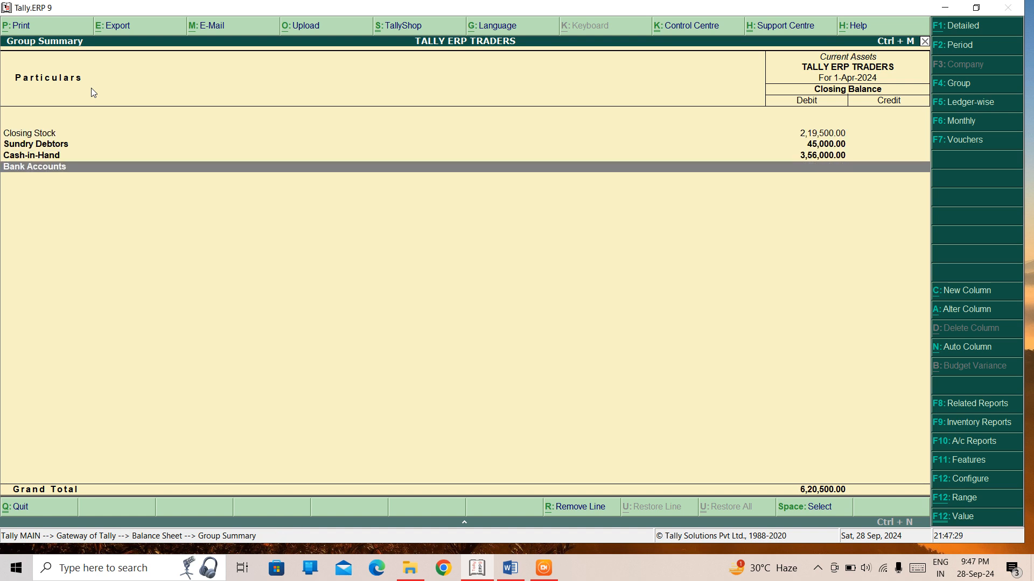
key("Up")
key("Up")
key("Up")
key("Escape")
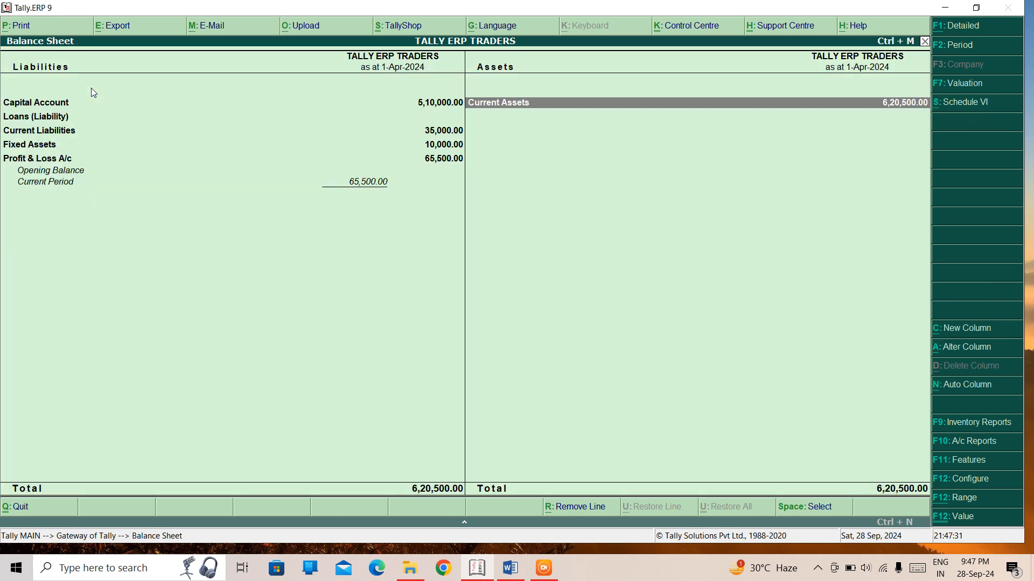
Reopen the Current Assets group summary to check its closing balances, and go back to the gateway.
key("Return")
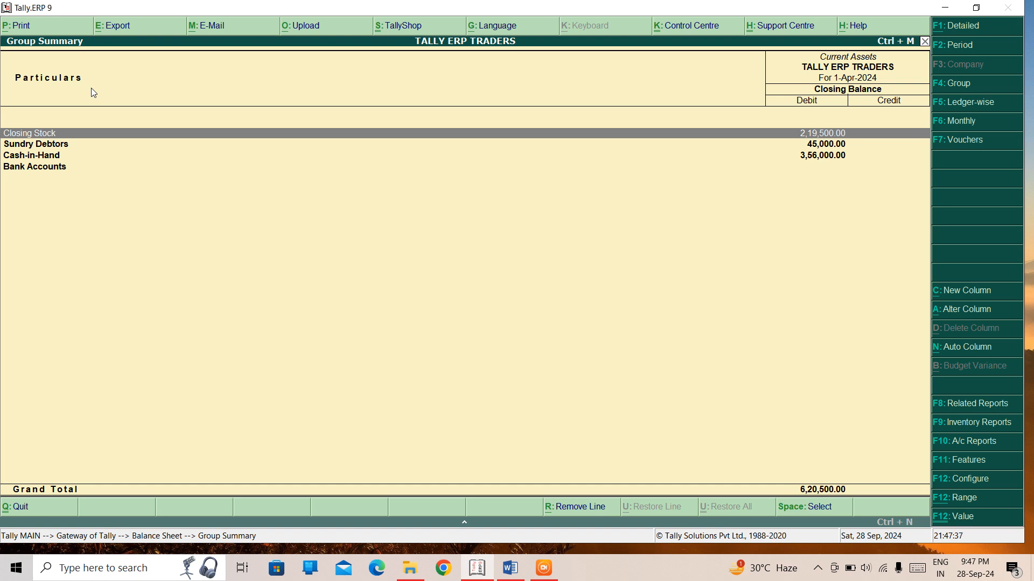
key("Escape")
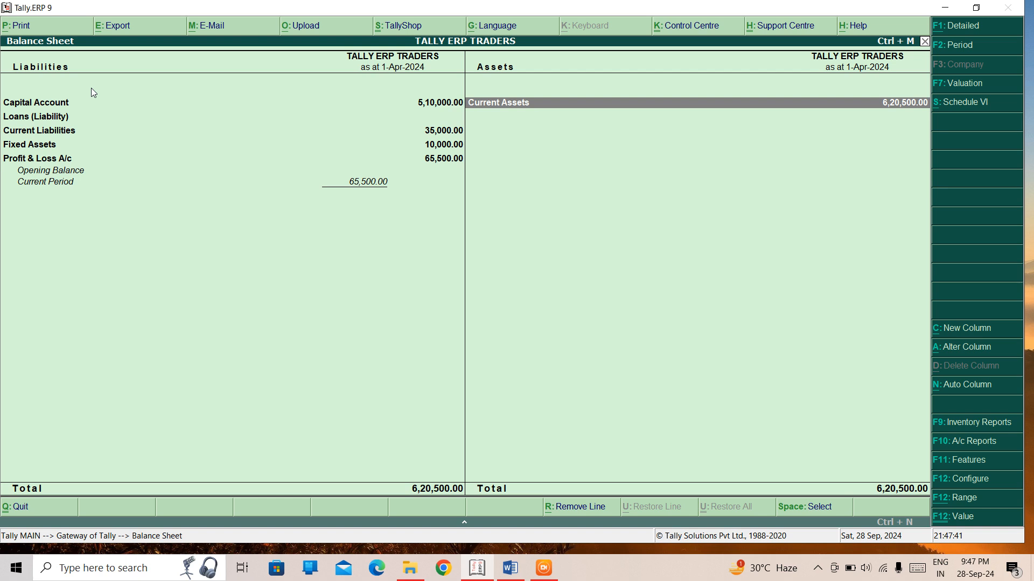
key("Escape")
key("Down")
key("Down")
key("Down")
key("Down")
key("Down")
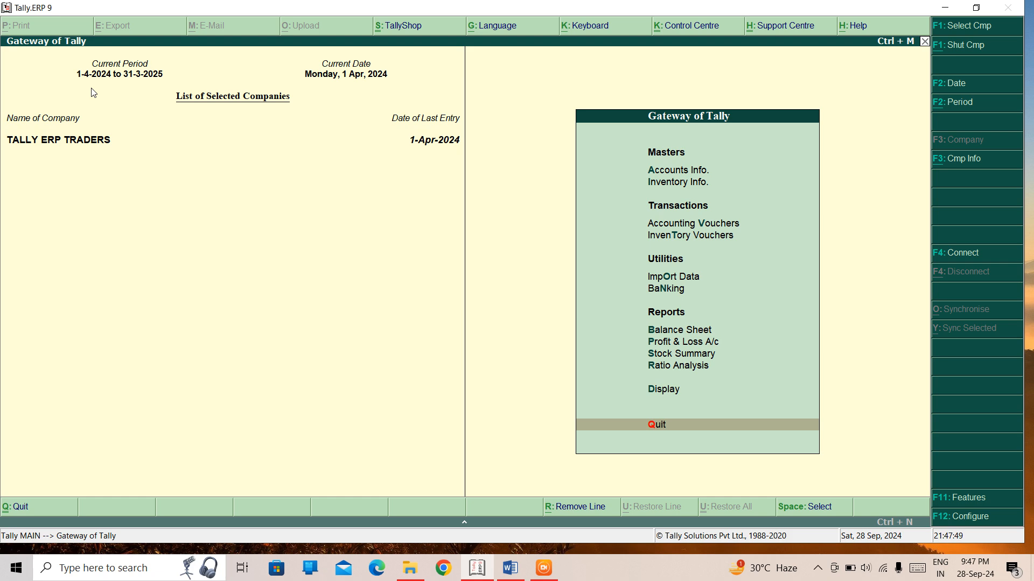
key("Down")
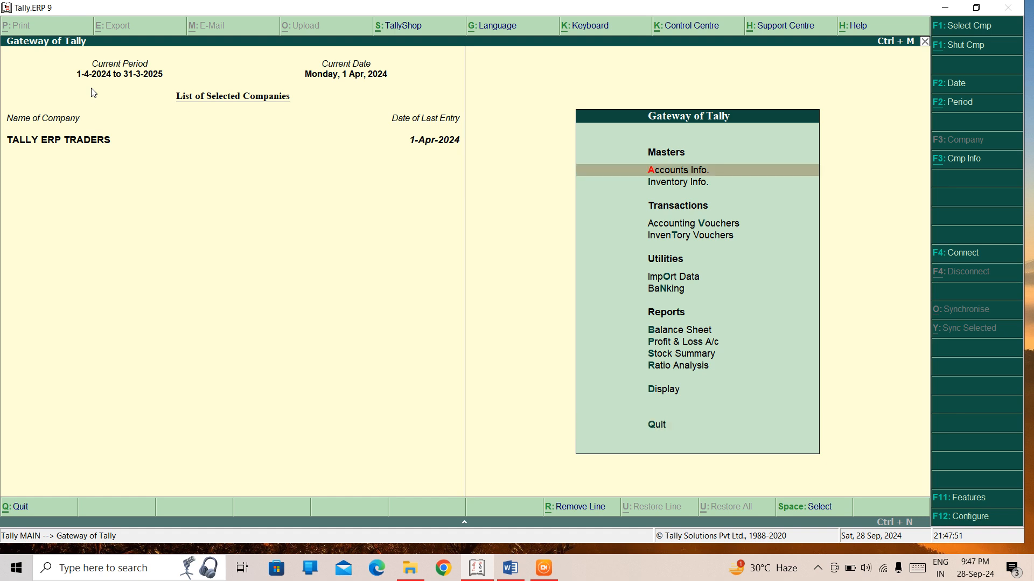